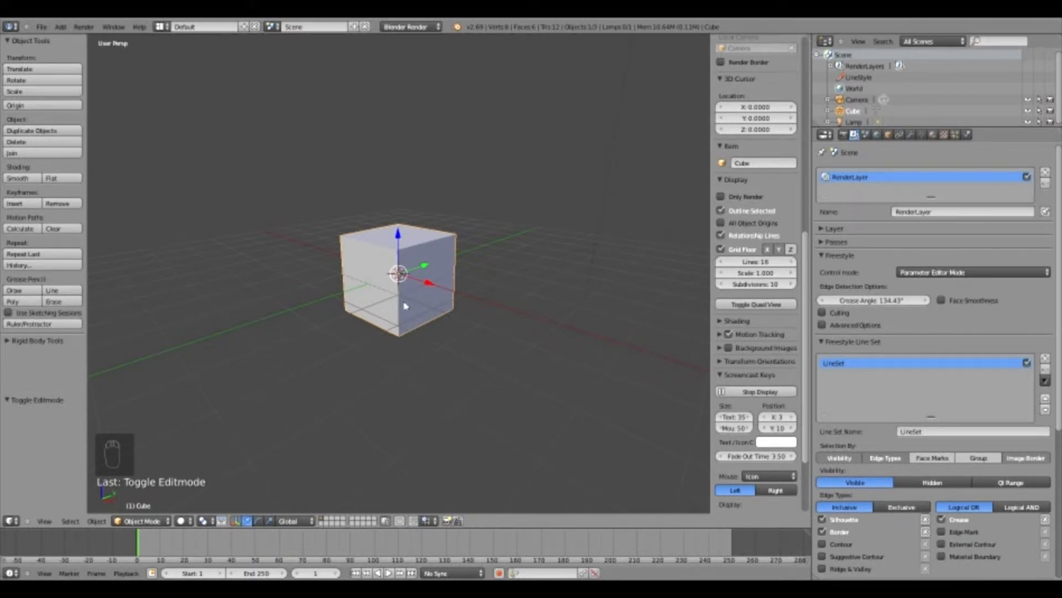
# - Delete the default cube, and undo the deletion
pyautogui.moveTo(420, 283); pyautogui.dragTo(421, 315, button='middle')
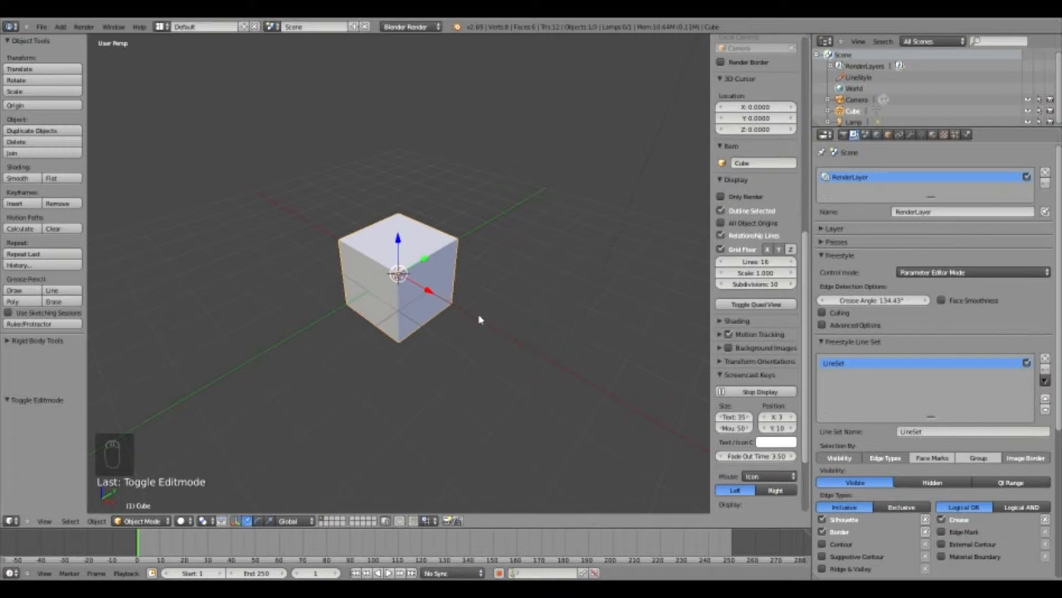
pyautogui.scroll(2, 442, 312)
pyautogui.moveTo(453, 323); pyautogui.dragTo(438, 298, button='middle')
pyautogui.press('Delete')
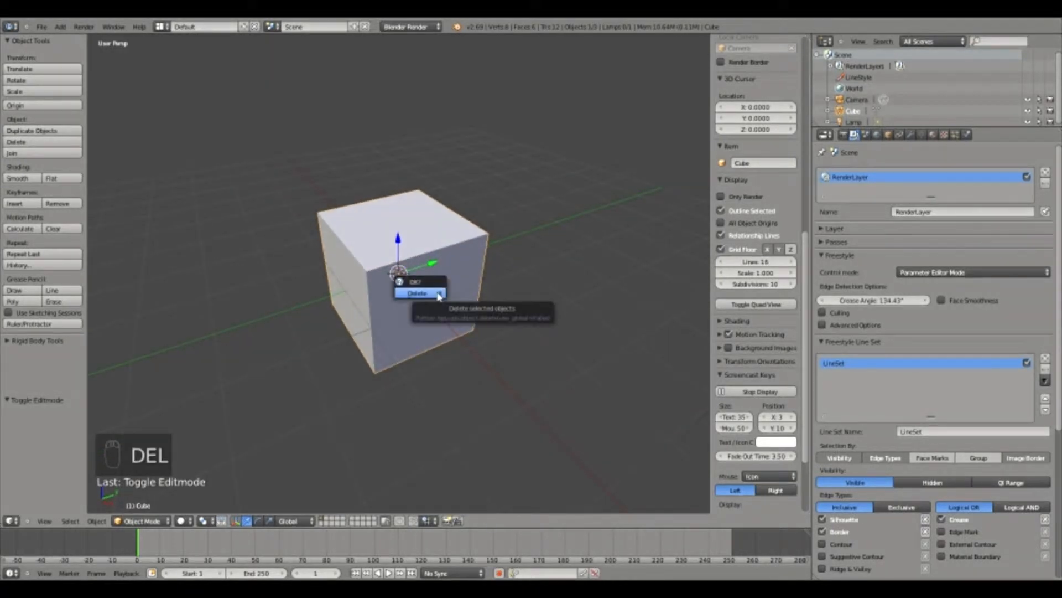
pyautogui.click(439, 297)
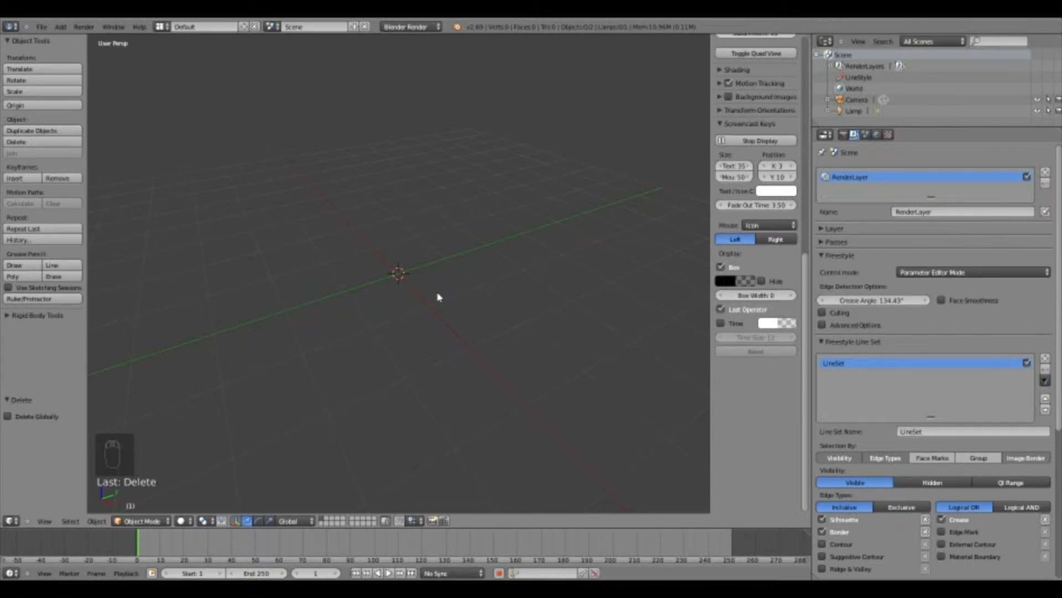
pyautogui.hotkey('ctrl', 'z')
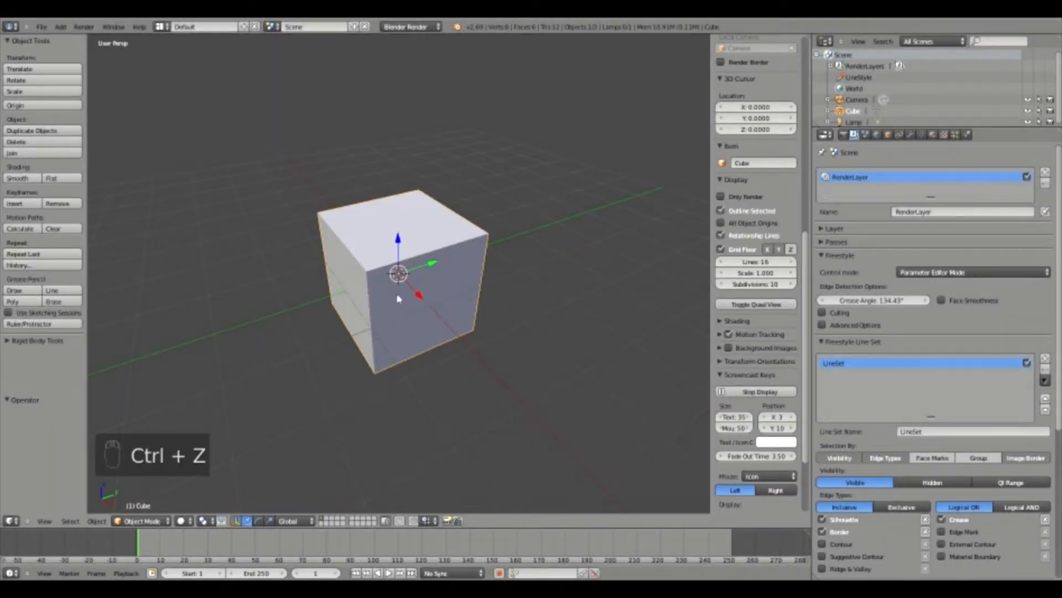
# - Display the cube in wireframe shading, view it from another side, and return to solid shading
pyautogui.moveTo(398, 272); pyautogui.dragTo(416, 278, button='middle')
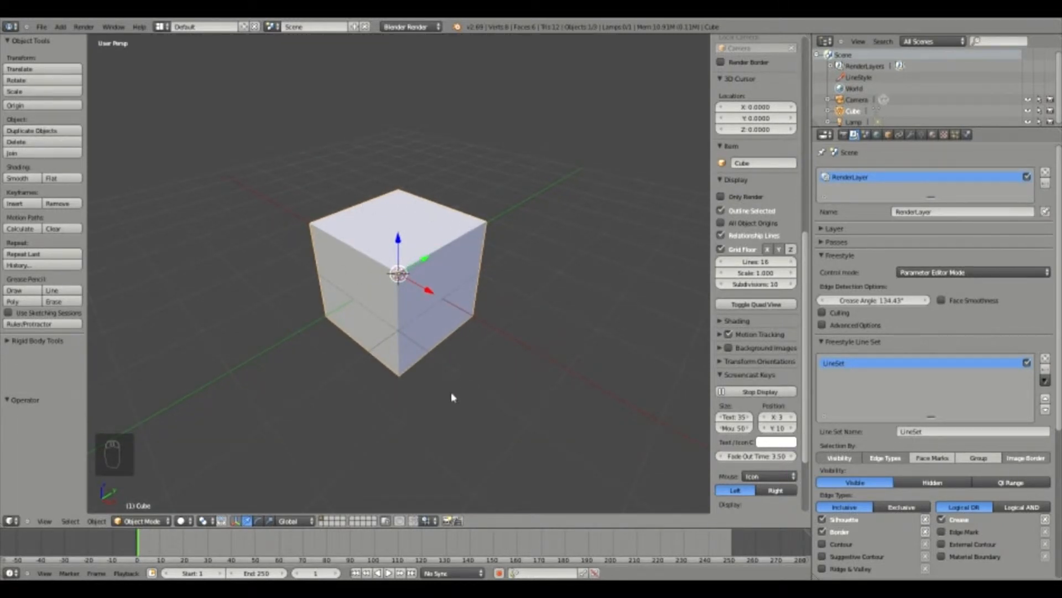
pyautogui.press('z')
pyautogui.moveTo(463, 351); pyautogui.dragTo(384, 344, button='middle')
pyautogui.press('z')
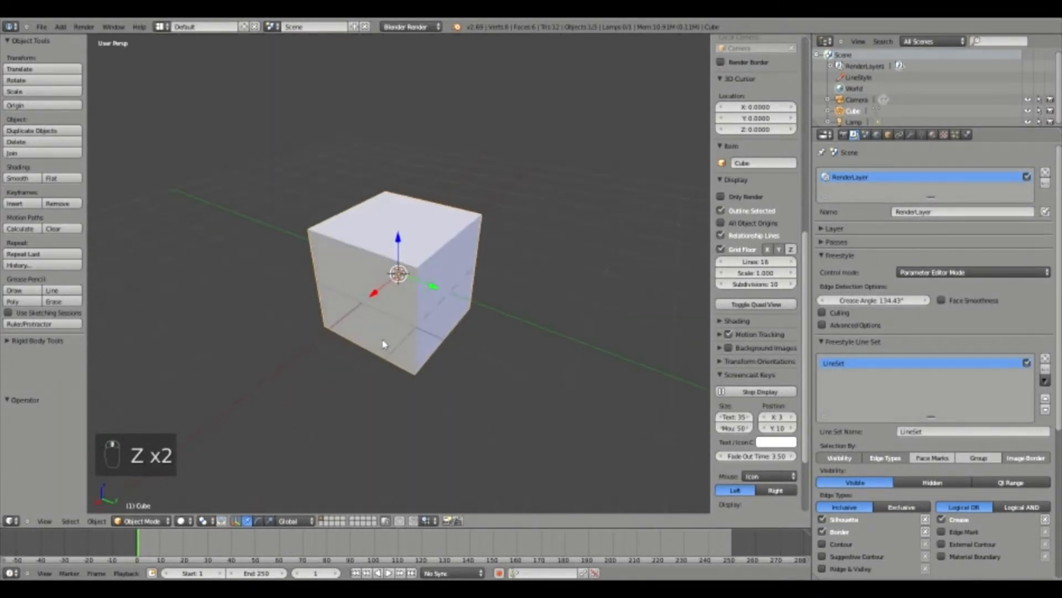
pyautogui.hotkey('ctrl', 'z')
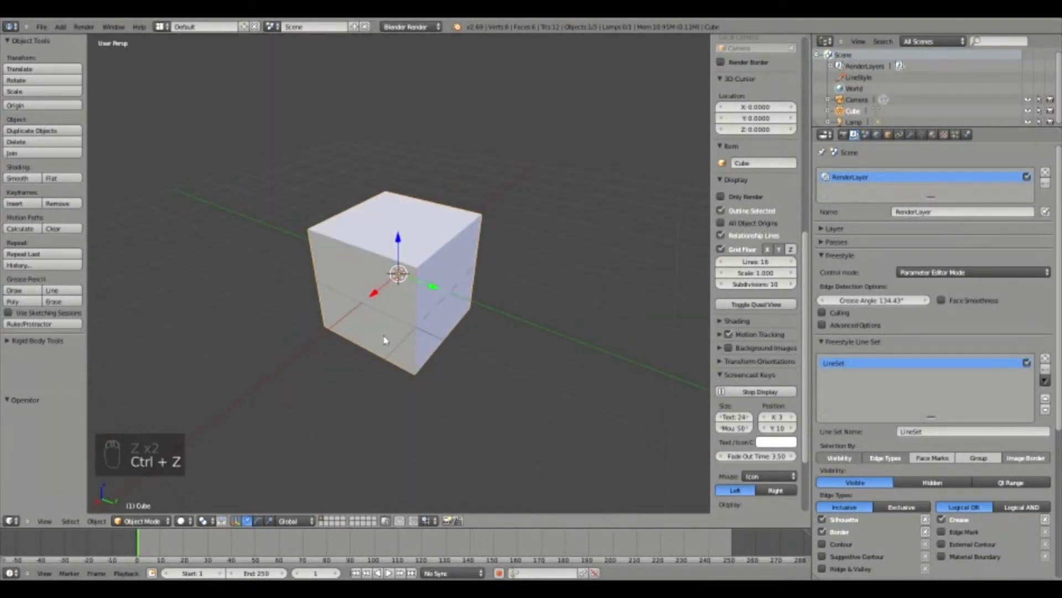
# - Preview the cube in Texture and Rendered viewport shading from several angles, and return to solid shading
pyautogui.hotkey('alt', 'z')
pyautogui.moveTo(404, 327)
pyautogui.mouseDown(button='middle')
pyautogui.moveTo(384, 319)
pyautogui.moveTo(382, 334)
pyautogui.moveTo(510, 339)
pyautogui.moveTo(557, 327)
pyautogui.mouseUp(button='middle')
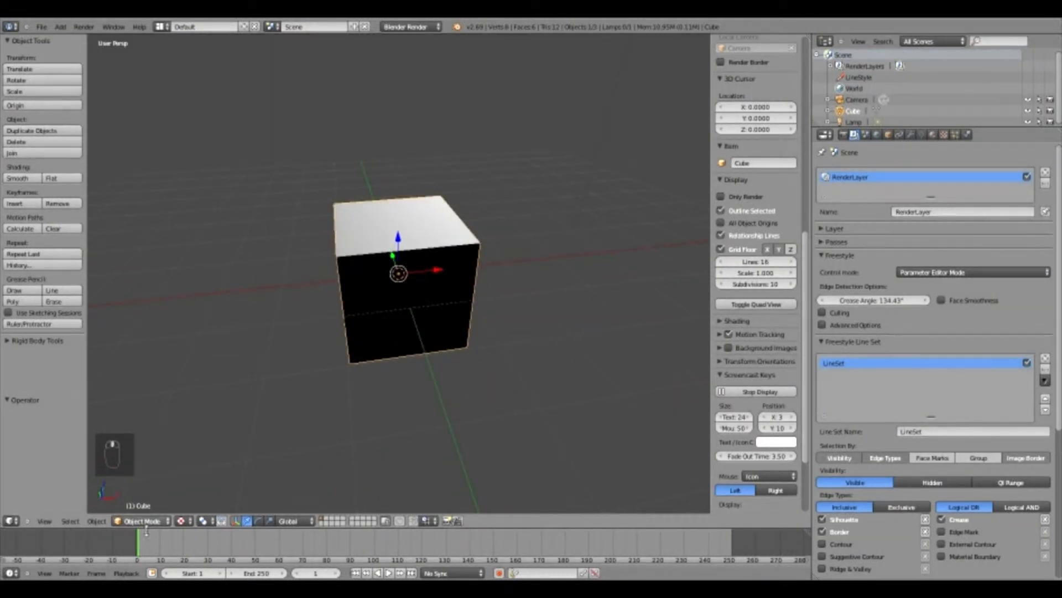
pyautogui.click(182, 520)
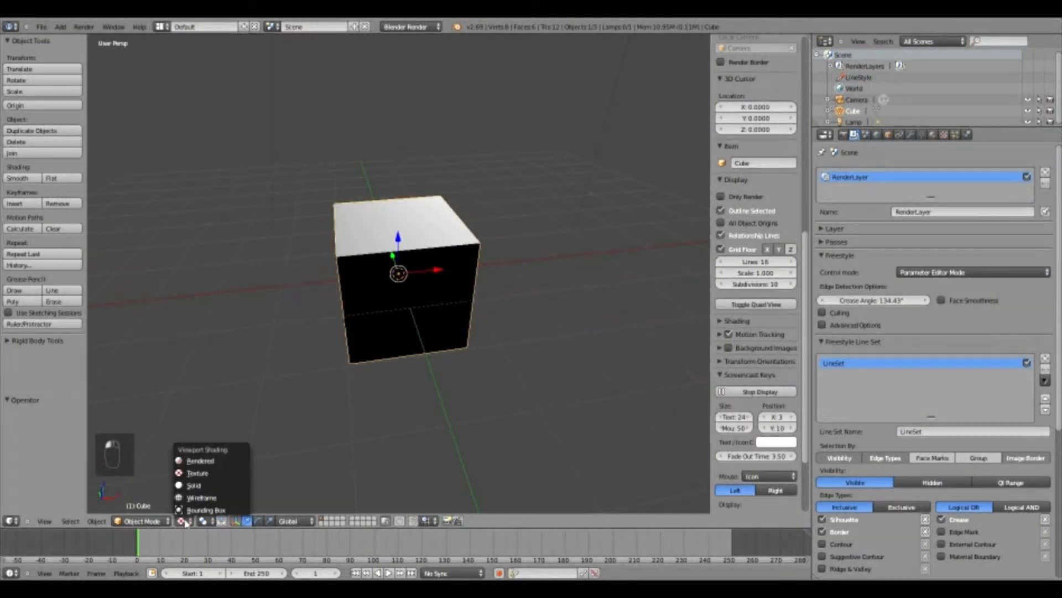
pyautogui.click(208, 464)
pyautogui.moveTo(422, 310); pyautogui.dragTo(372, 373, button='middle')
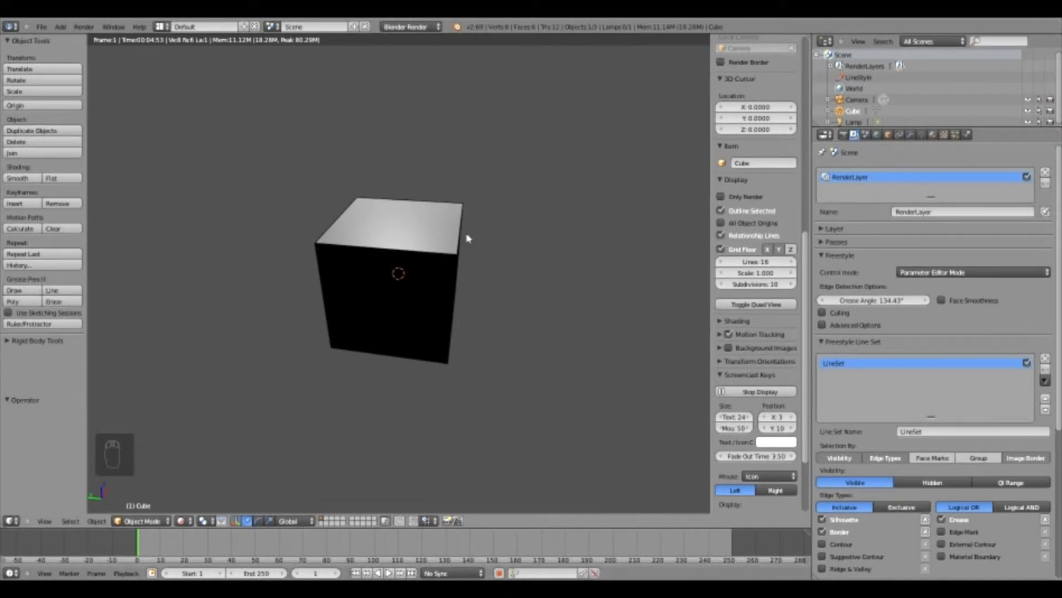
pyautogui.moveTo(409, 306)
pyautogui.mouseDown(button='middle')
pyautogui.moveTo(259, 356)
pyautogui.moveTo(261, 344)
pyautogui.mouseUp(button='middle')
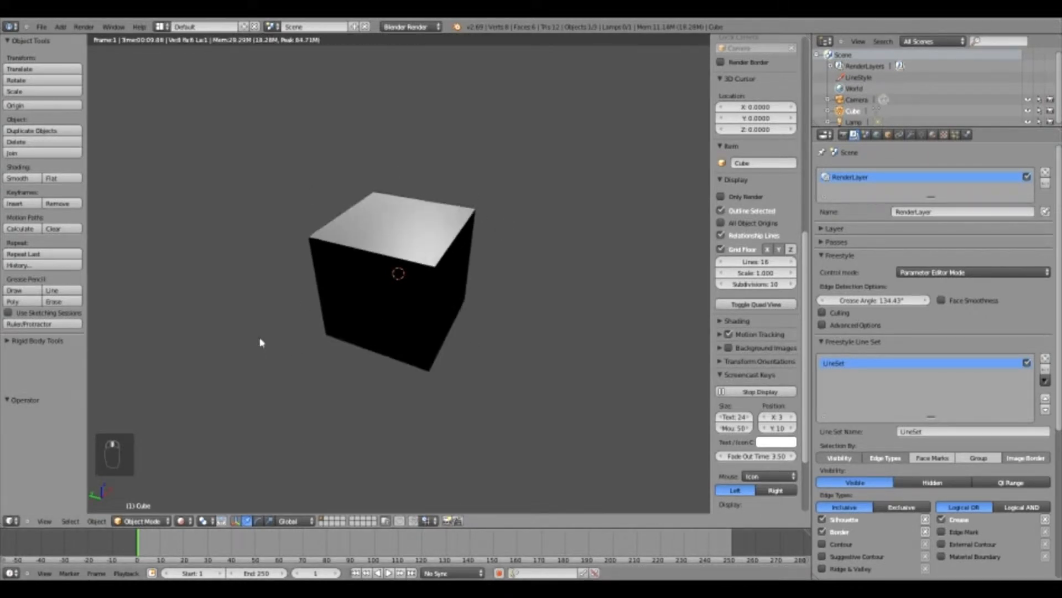
pyautogui.press('z')
pyautogui.press('z')
pyautogui.moveTo(356, 275)
pyautogui.mouseDown(button='middle')
pyautogui.moveTo(353, 288)
pyautogui.moveTo(403, 299)
pyautogui.moveTo(365, 297)
pyautogui.mouseUp(button='middle')
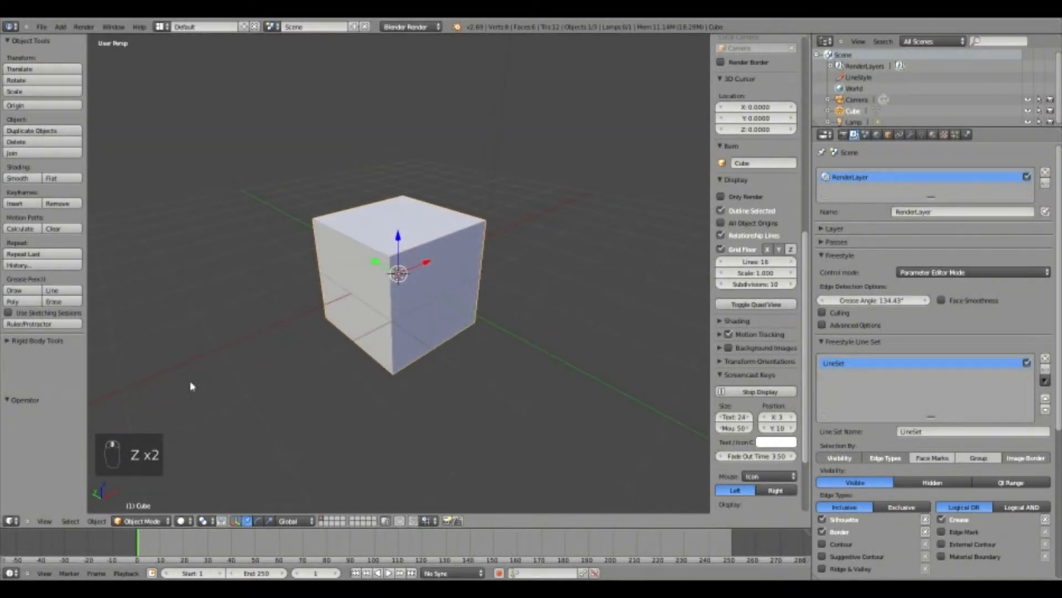
# - Put the cube into Edit Mode, select its rear top vertex, and show the available interaction modes
pyautogui.moveTo(430, 243); pyautogui.dragTo(433, 272, button='middle')
pyautogui.press('Tab')
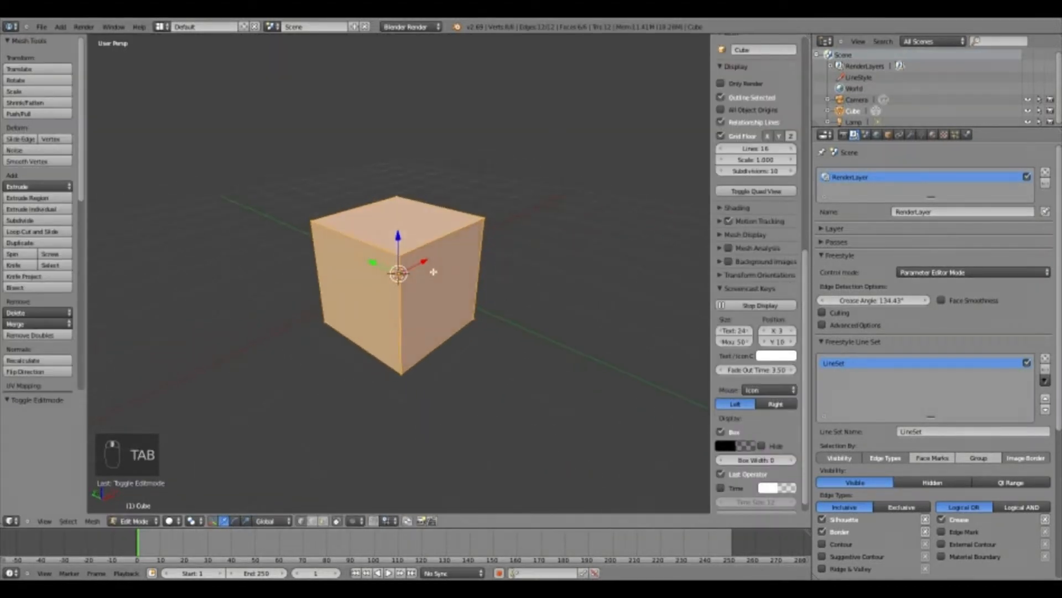
pyautogui.rightClick(400, 196)
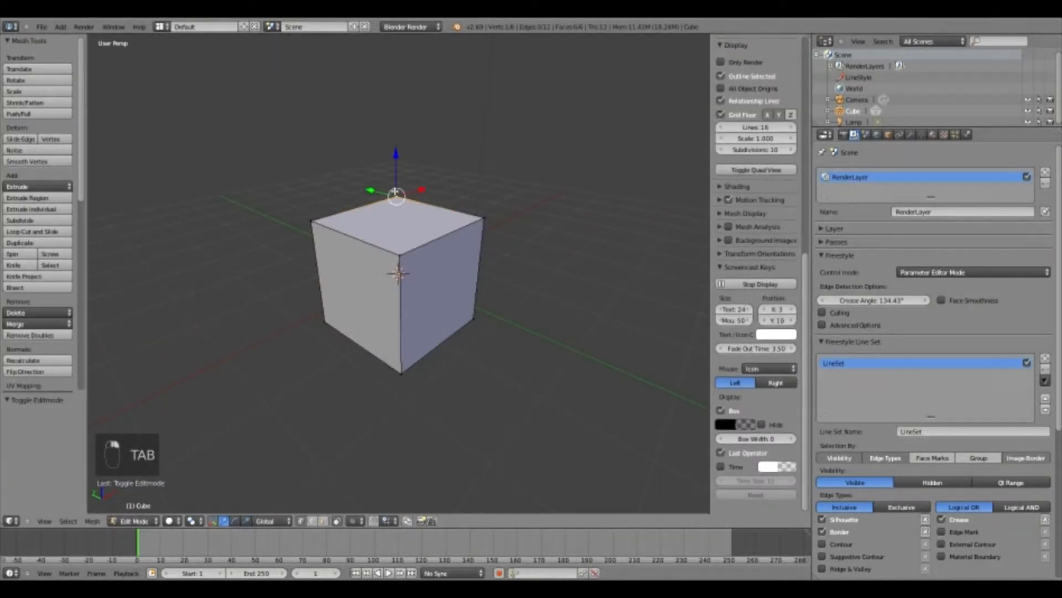
pyautogui.click(152, 522)
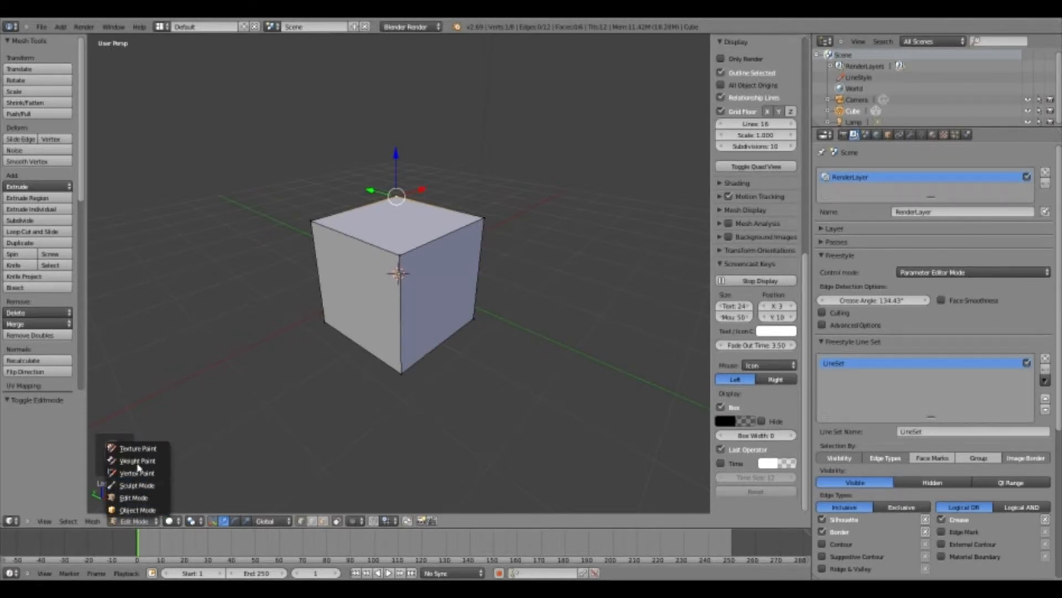
# - Move two opposite top corner vertices of the cube upward and outward, away from its body
pyautogui.rightClick(299, 221)
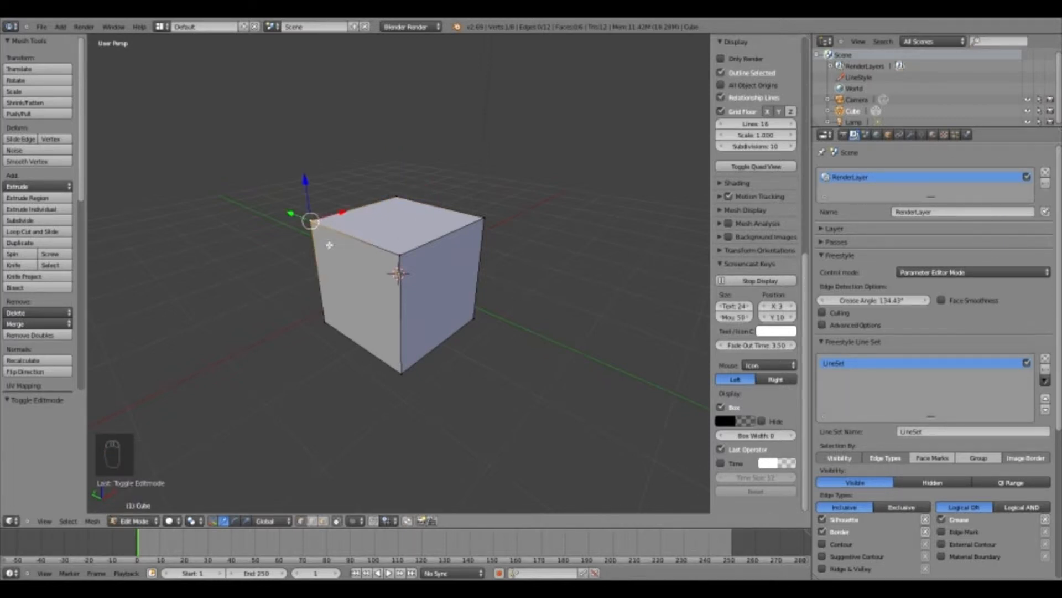
pyautogui.press('g')
pyautogui.click(256, 174)
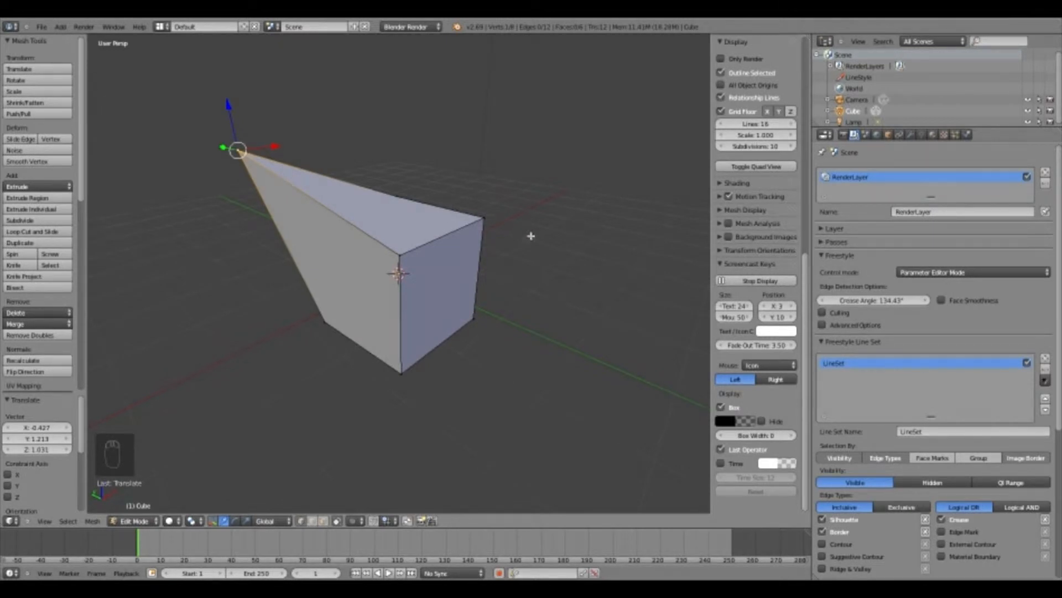
pyautogui.rightClick(498, 235)
pyautogui.press('g')
pyautogui.click(606, 135)
# - Join the two unmoved top vertices with an edge across the top face, and undo the edge
pyautogui.moveTo(562, 173); pyautogui.dragTo(361, 260, button='middle')
pyautogui.rightClick(359, 181)
pyautogui.keyDown('shift'); pyautogui.rightClick(447, 280); pyautogui.keyUp('shift')
pyautogui.press('f')
pyautogui.moveTo(447, 286); pyautogui.dragTo(420, 239, button='middle')
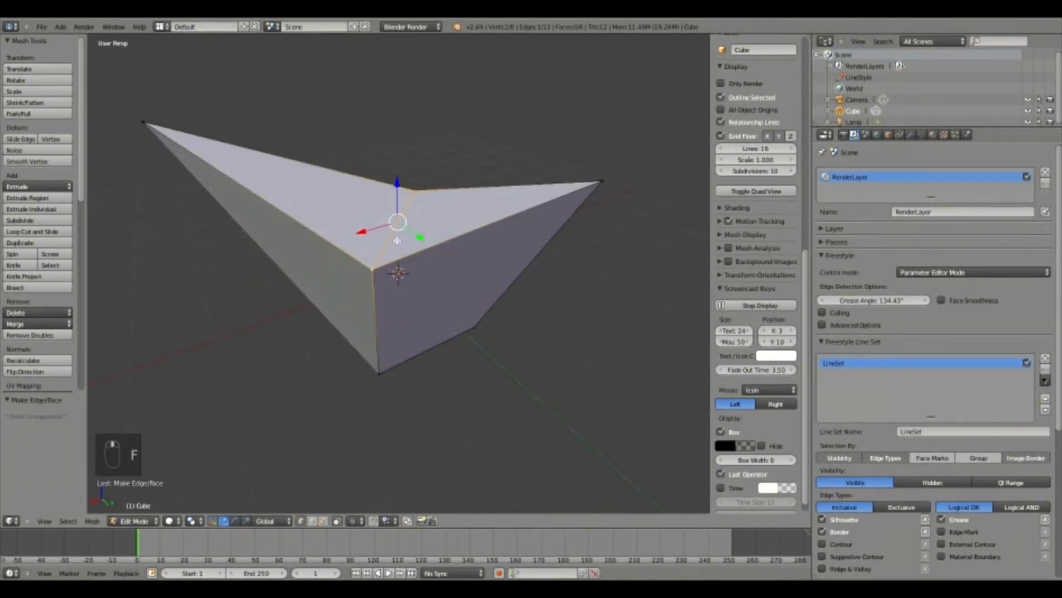
pyautogui.moveTo(348, 196); pyautogui.dragTo(377, 188, button='middle')
pyautogui.hotkey('ctrl', 'z')
# - Select the two unmoved top vertices again and connect them with an edge
pyautogui.click(430, 280)
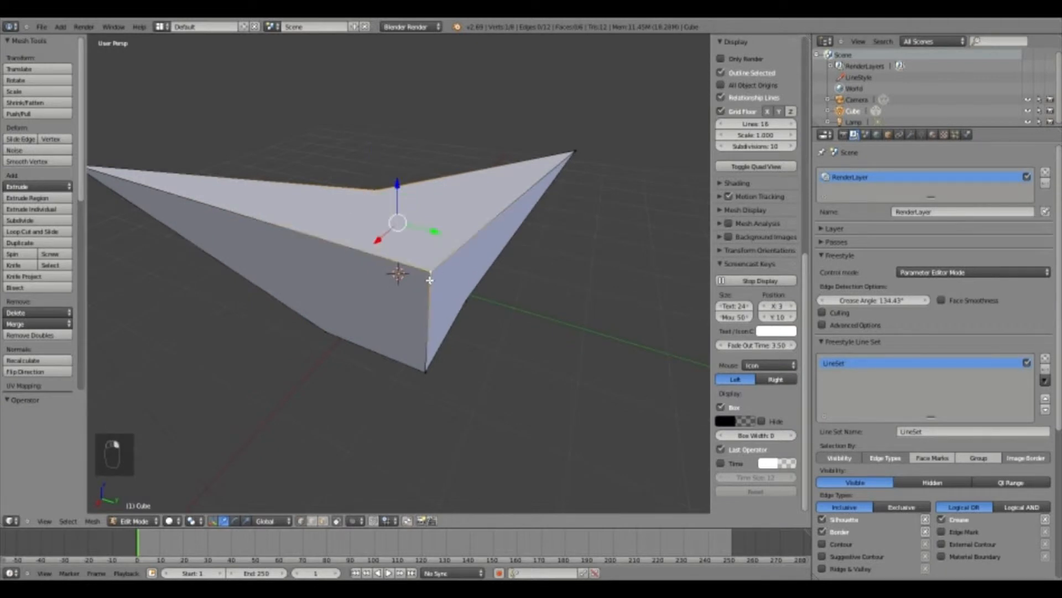
pyautogui.keyDown('shift'); pyautogui.rightClick(419, 266); pyautogui.keyUp('shift')
pyautogui.press('f')
pyautogui.moveTo(419, 266); pyautogui.dragTo(482, 379, button='middle')
# - Undo the new edge and the vertex moves to restore the plain cube
pyautogui.hotkey('ctrl', 'z')
pyautogui.hotkey('ctrl', 'z')
pyautogui.hotkey('ctrl', 'z')
pyautogui.hotkey('ctrl', 'z')
pyautogui.hotkey('ctrl', 'z')
pyautogui.hotkey('ctrl', 'z')
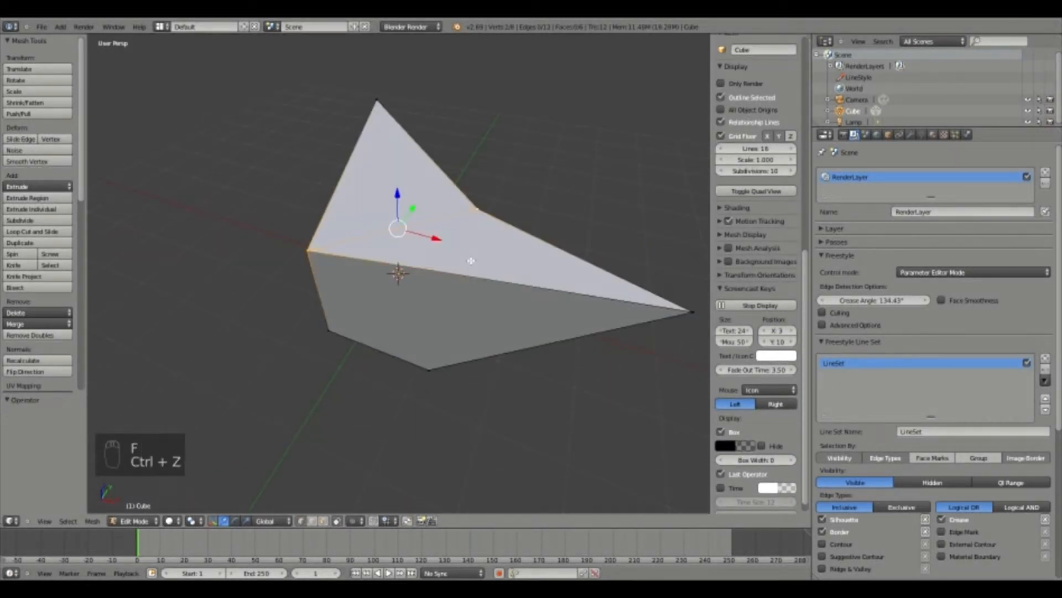
pyautogui.hotkey('ctrl', 'z')
pyautogui.hotkey('ctrl', 'z')
pyautogui.hotkey('ctrl', 'z')
pyautogui.hotkey('ctrl', 'z')
pyautogui.hotkey('ctrl', 'z')
pyautogui.hotkey('ctrl', 'z')
pyautogui.hotkey('ctrl', 'z')
pyautogui.hotkey('ctrl', 'z')
pyautogui.hotkey('ctrl', 'z')
pyautogui.hotkey('ctrl', 'z')
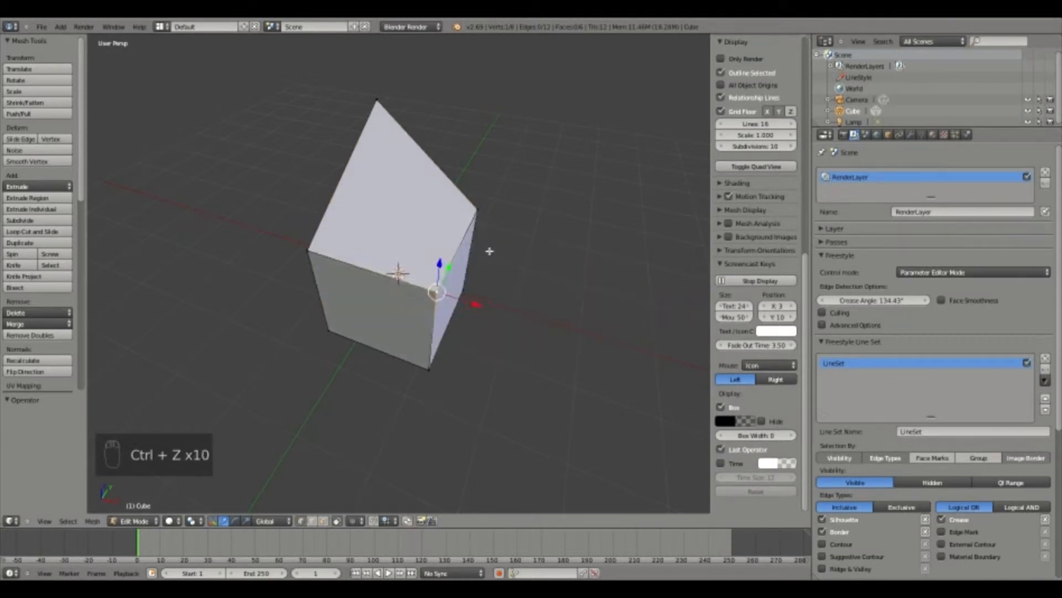
# - Add one vertical loop cut through the middle of the cube, dividing it into two equal halves
pyautogui.moveTo(542, 246); pyautogui.dragTo(387, 276, button='middle')
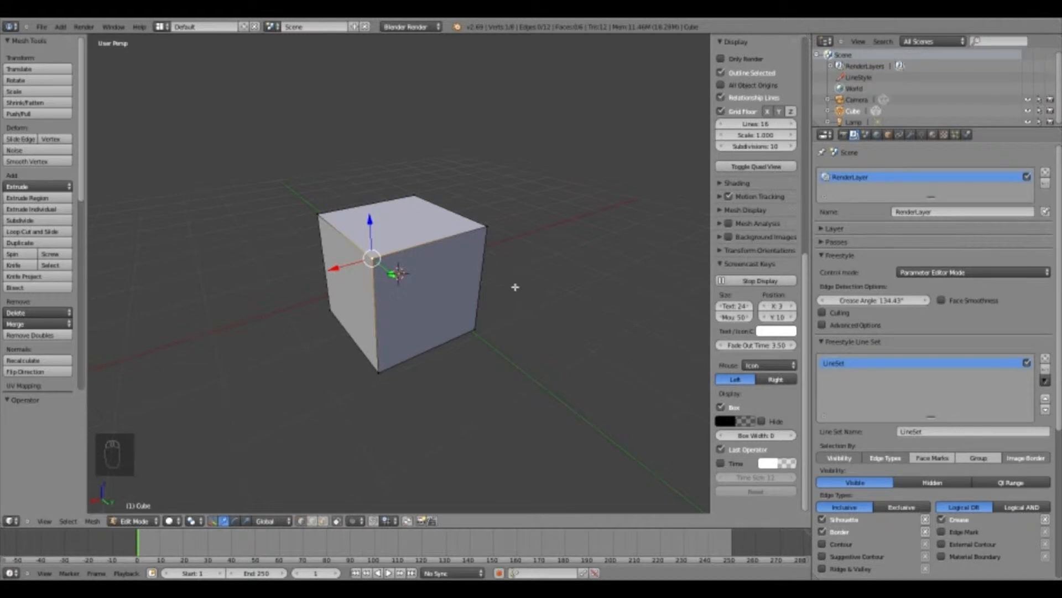
pyautogui.hotkey('ctrl', 'r')
pyautogui.click(433, 248)
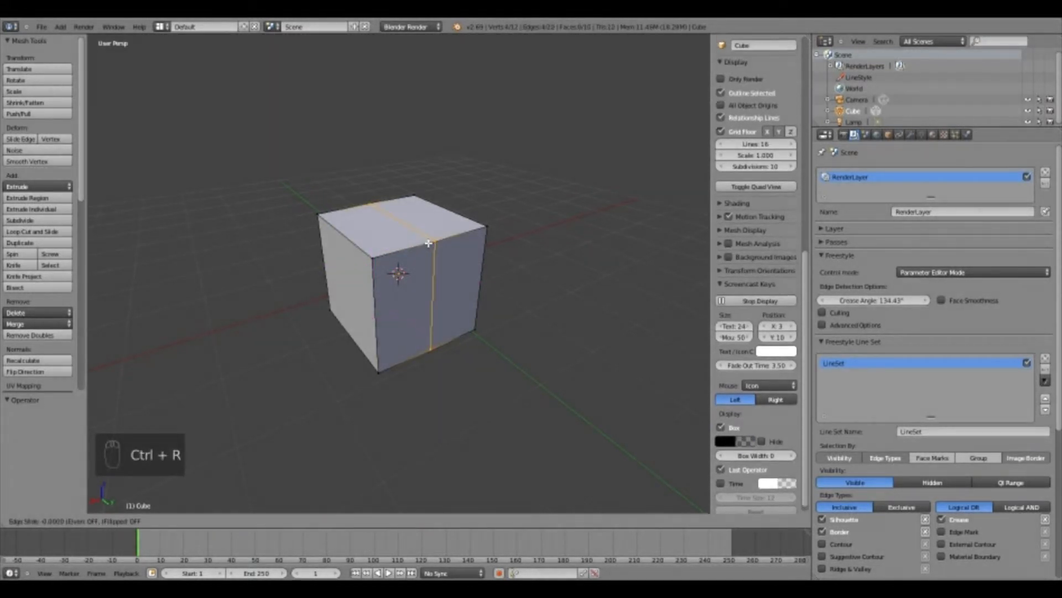
pyautogui.moveTo(581, 382); pyautogui.dragTo(592, 378, button='middle')
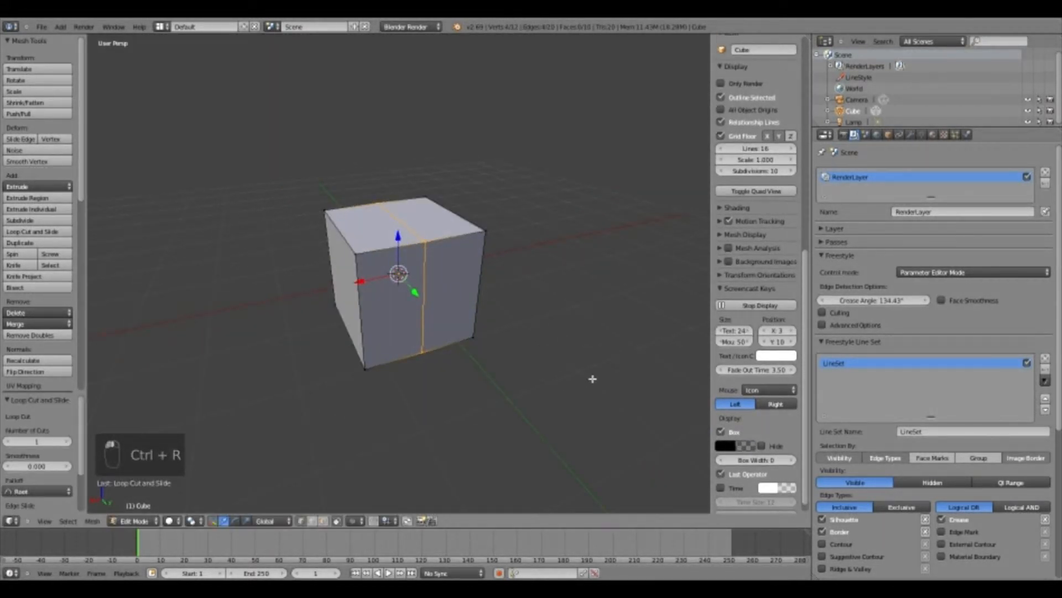
# - Switch to the front orthographic view and deselect the whole mesh
pyautogui.press('KP_5')
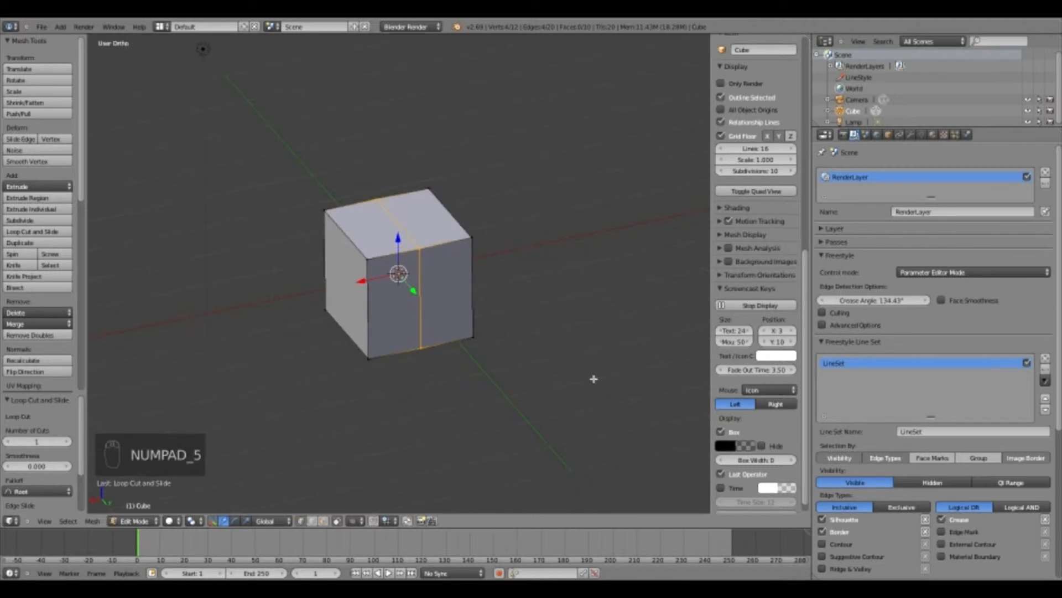
pyautogui.press('KP_1')
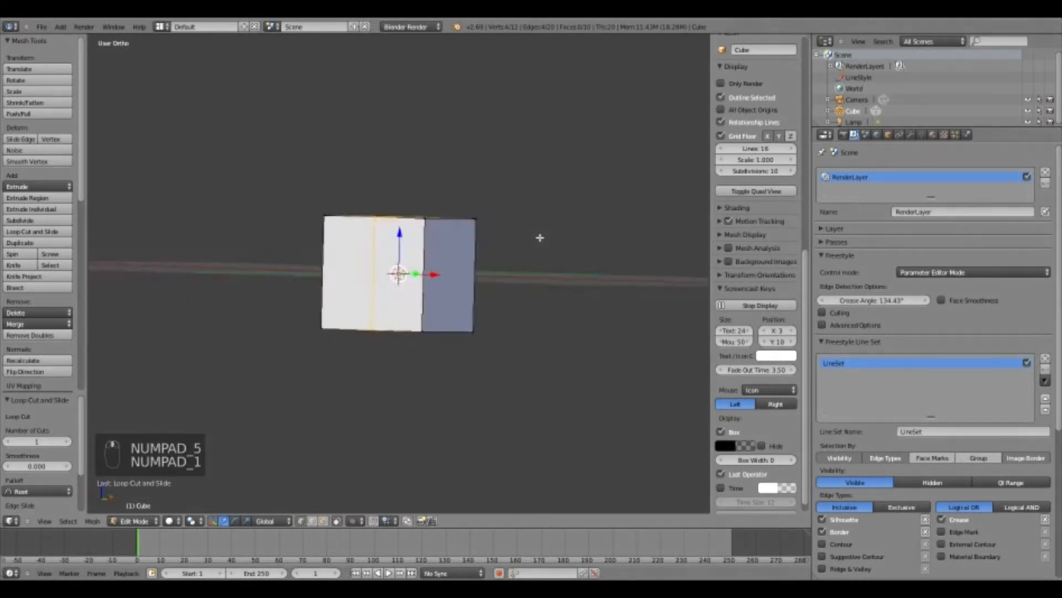
pyautogui.scroll(3, 482, 244)
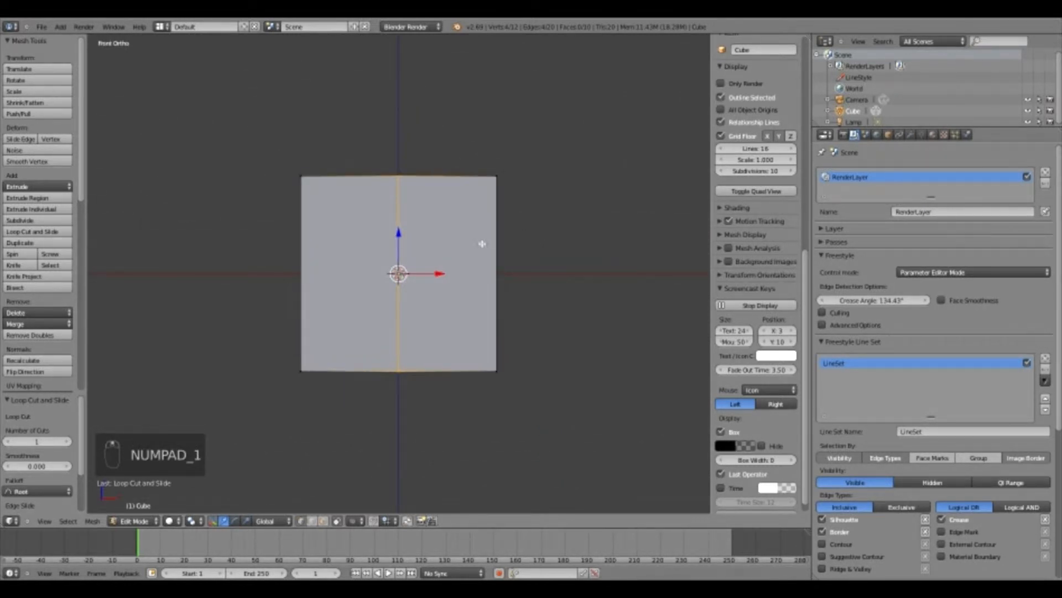
pyautogui.keyDown('shift'); pyautogui.moveTo(464, 249); pyautogui.dragTo(464, 262, button='middle'); pyautogui.keyUp('shift')
pyautogui.press('a')
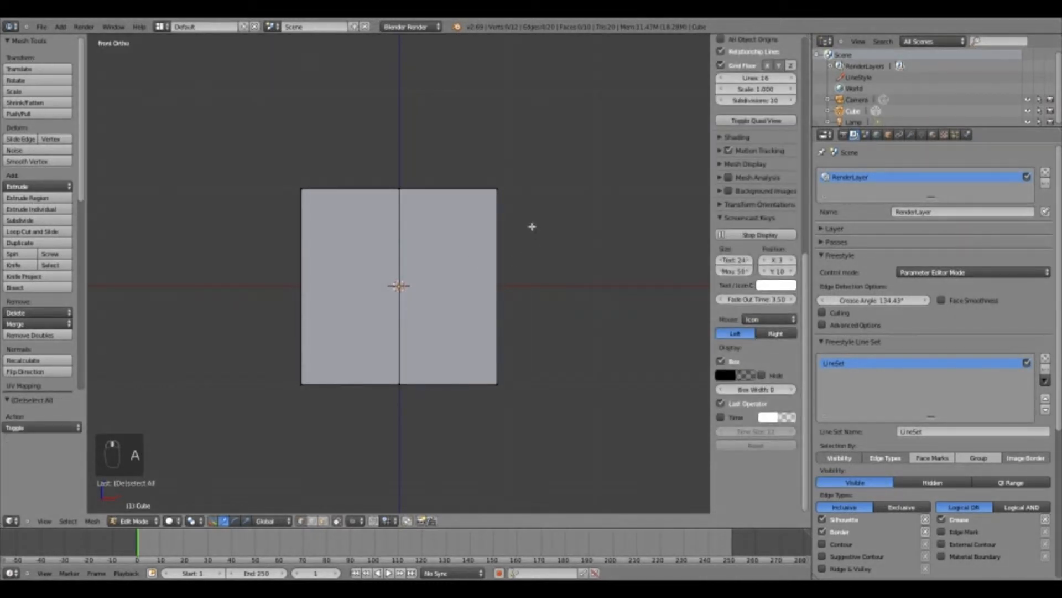
# - Toggle between selecting and deselecting all vertices, pick the upper right corner vertex, and finish with nothing selected
pyautogui.press('b')
pyautogui.rightClick(528, 178)
pyautogui.press('a')
pyautogui.press('a')
pyautogui.press('a')
pyautogui.press('a')
pyautogui.press('a')
pyautogui.press('a')
pyautogui.press('a')
pyautogui.rightClick(496, 189)
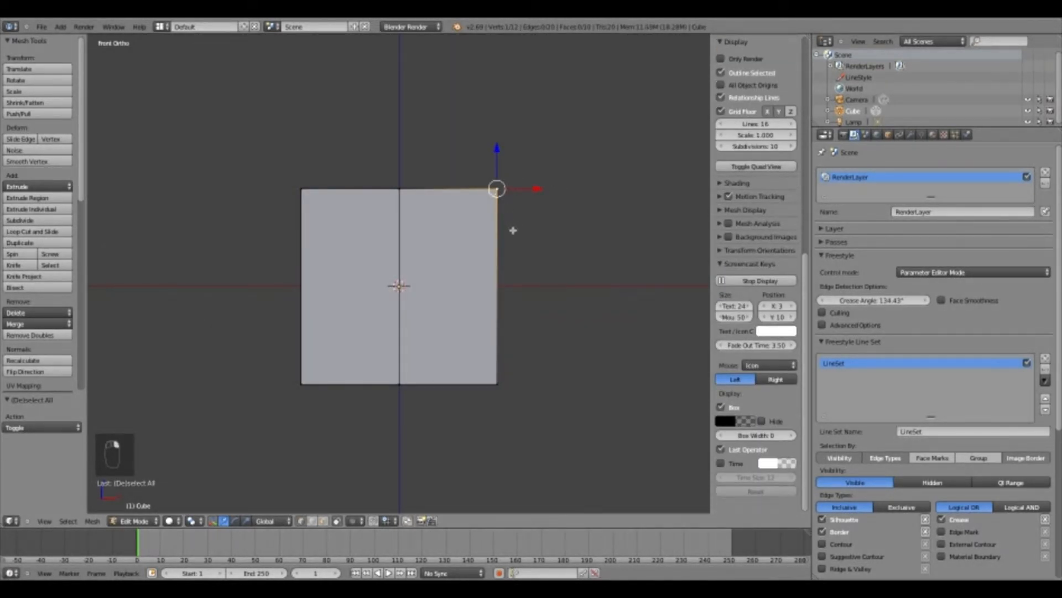
pyautogui.press('a')
pyautogui.press('a')
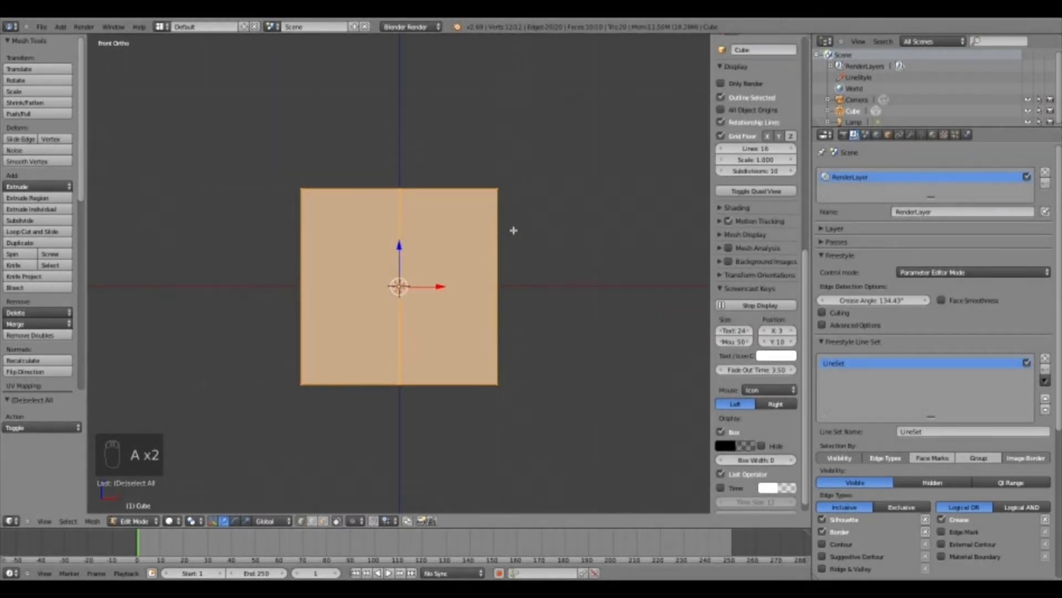
pyautogui.press('a')
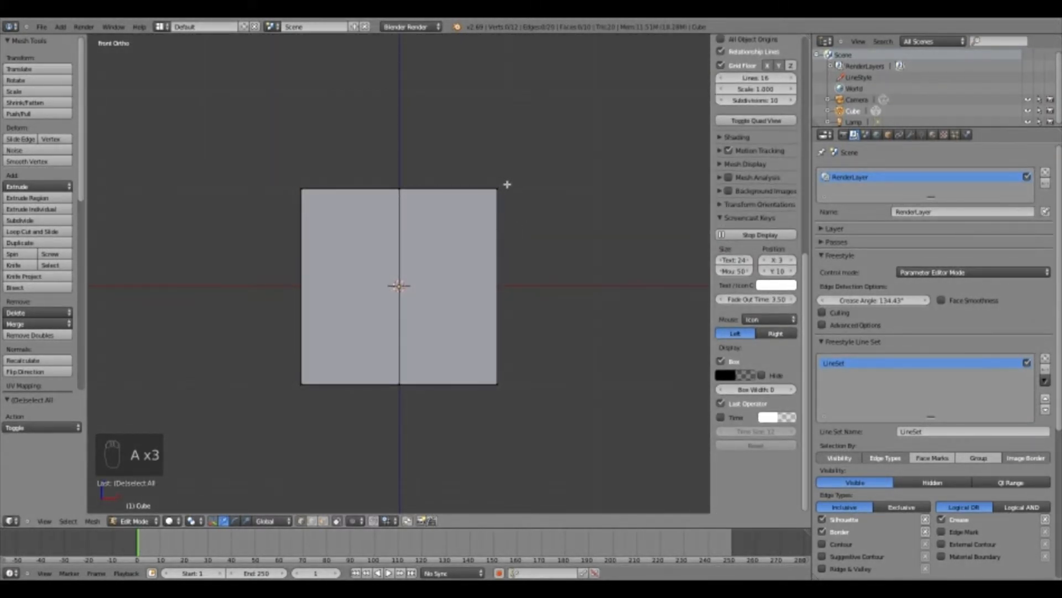
# - Box-select the front vertices of the cube's right half and delete those vertices
pyautogui.press('b')
pyautogui.moveTo(529, 166); pyautogui.dragTo(429, 482)
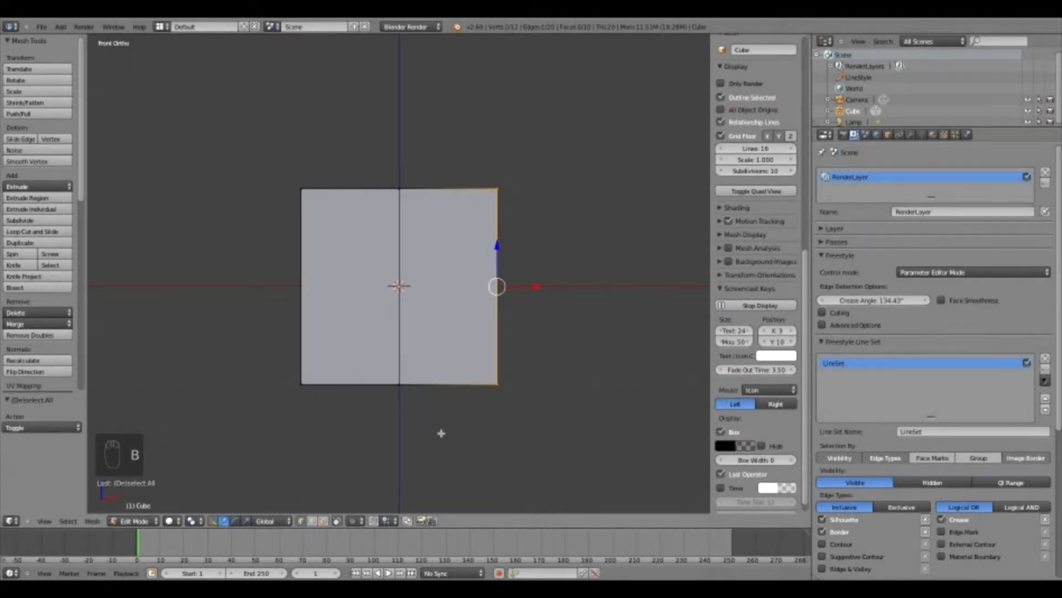
pyautogui.press('x')
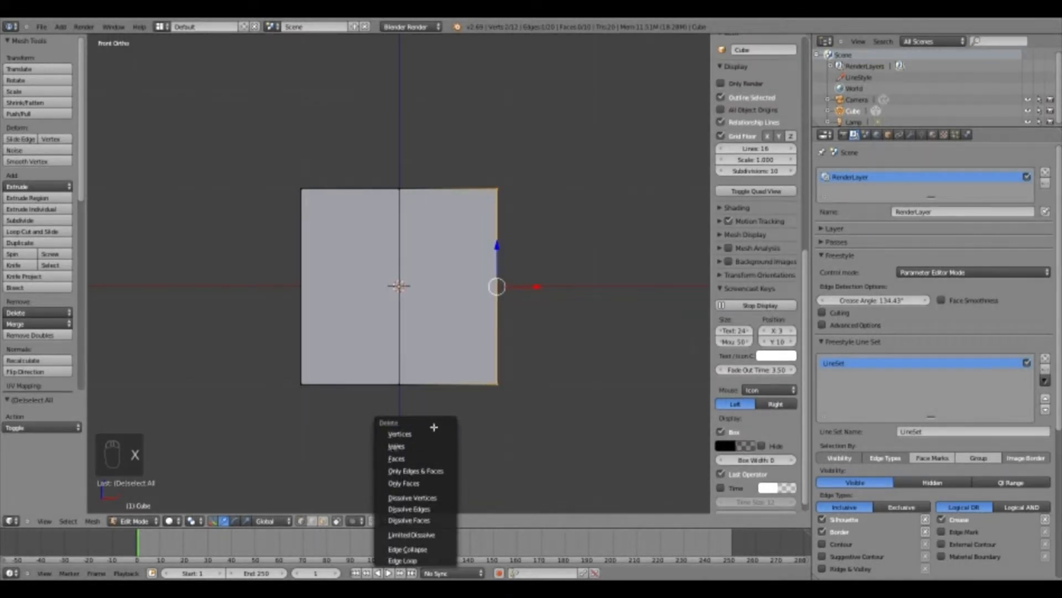
pyautogui.click(434, 432)
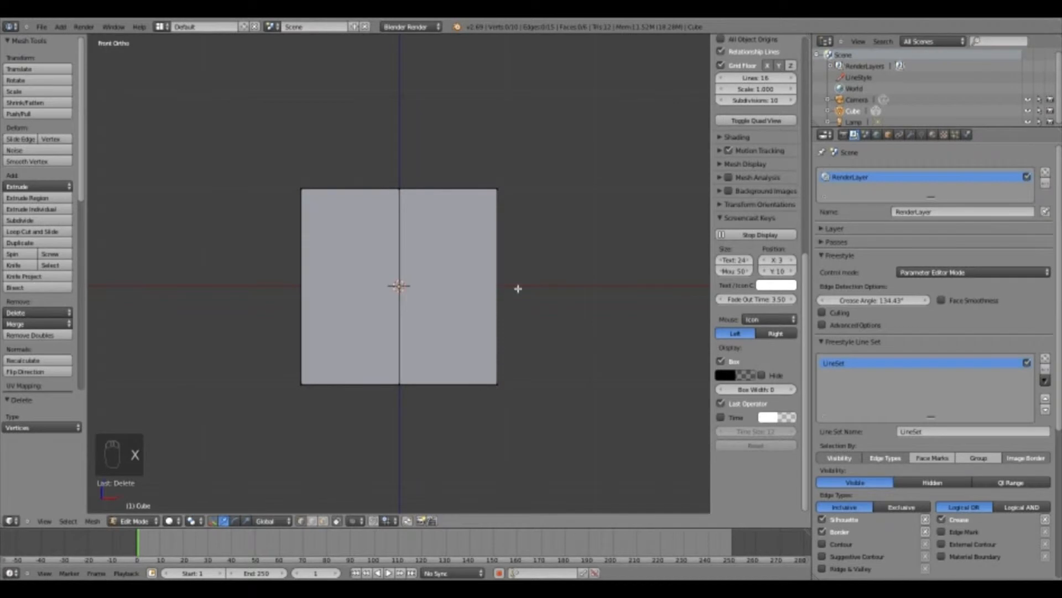
# - Turn off limiting selection to visible geometry, box-select the remaining vertices on the cube's right edge, and delete them
pyautogui.click(337, 520)
pyautogui.press('b')
pyautogui.moveTo(535, 127); pyautogui.dragTo(465, 412)
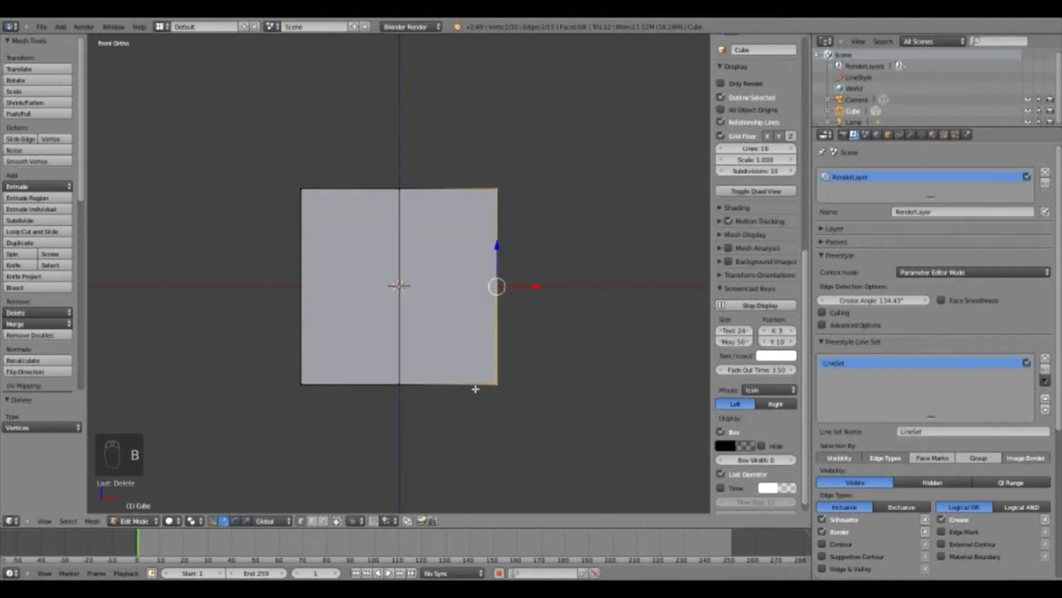
pyautogui.press('x')
pyautogui.click(476, 389)
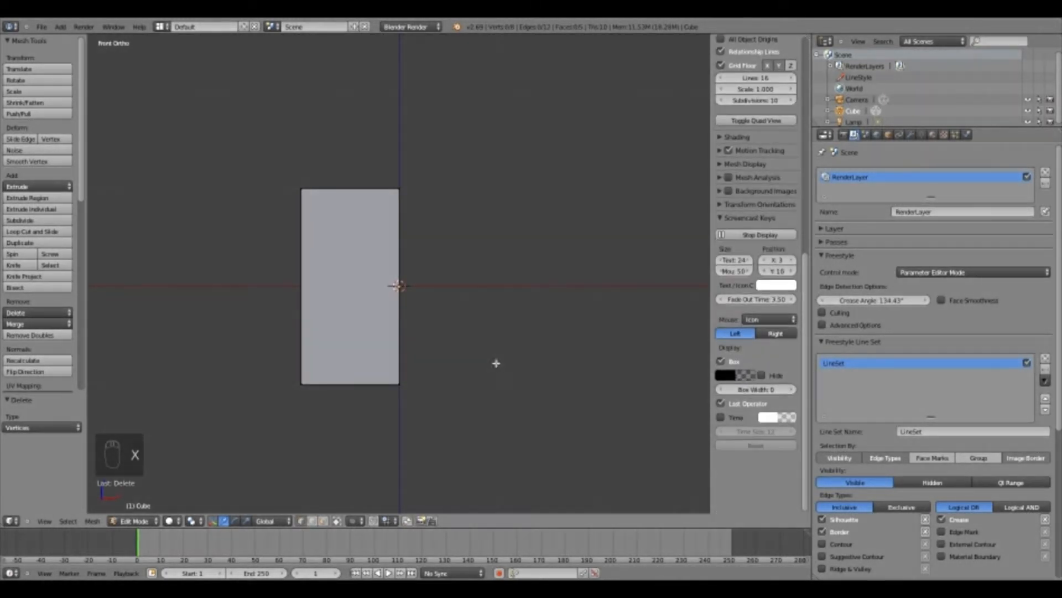
# - Add a Mirror modifier to the remaining half of the cube
pyautogui.click(910, 136)
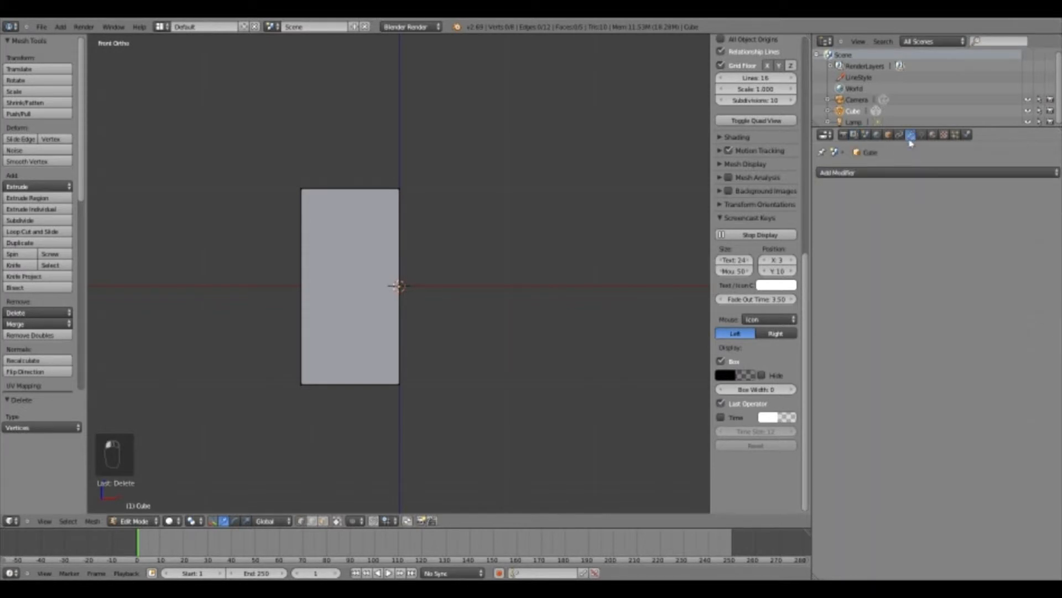
pyautogui.click(873, 173)
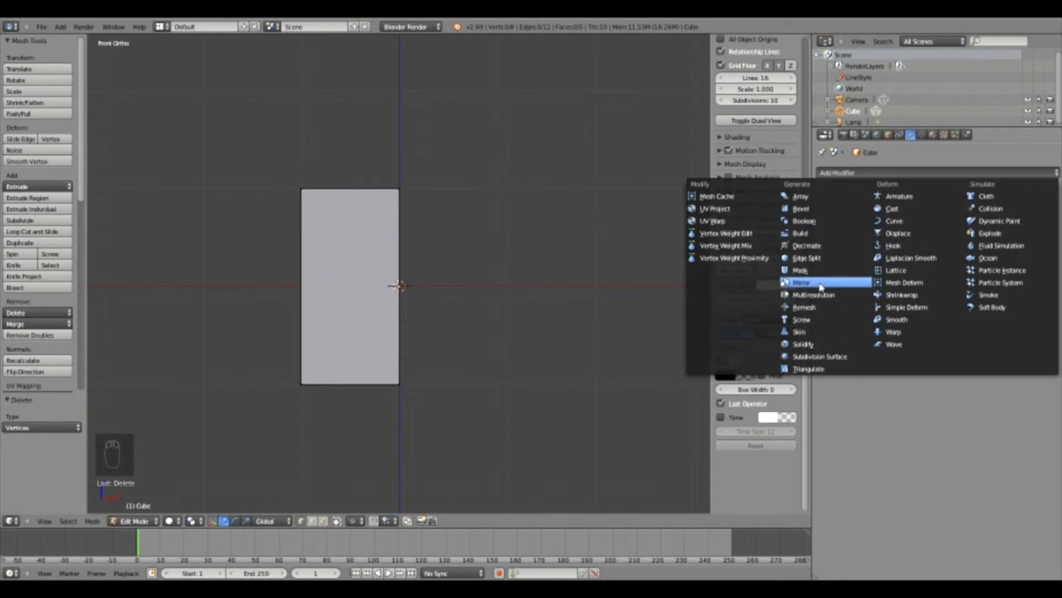
pyautogui.click(821, 283)
# - Try moving the outer rear top corner vertex to test the mirrored half, and cancel the move
pyautogui.moveTo(606, 291); pyautogui.dragTo(509, 147, button='middle')
pyautogui.rightClick(483, 137)
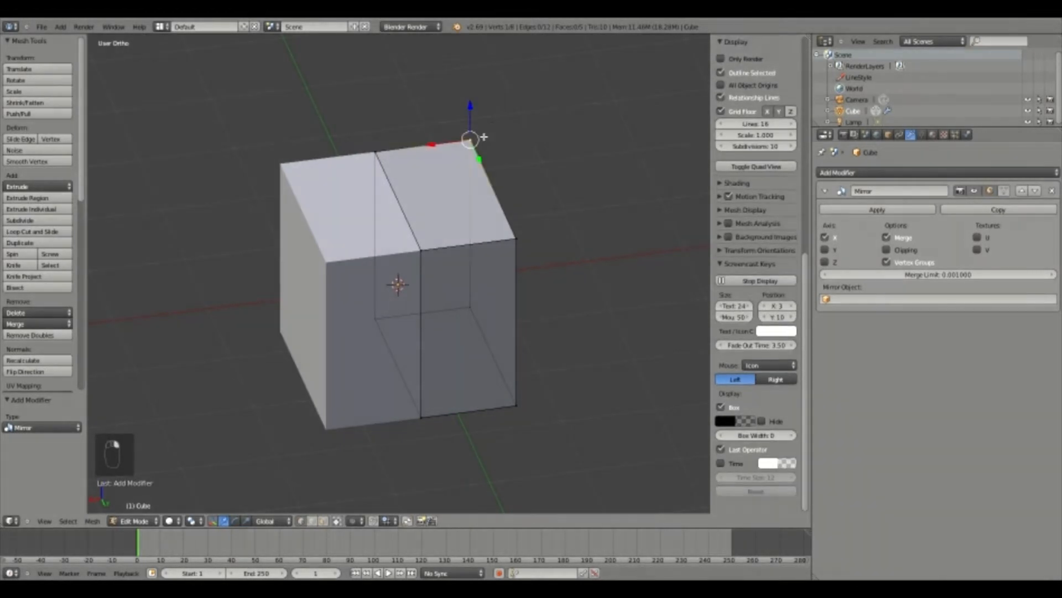
pyautogui.press('g')
pyautogui.rightClick(517, 112)
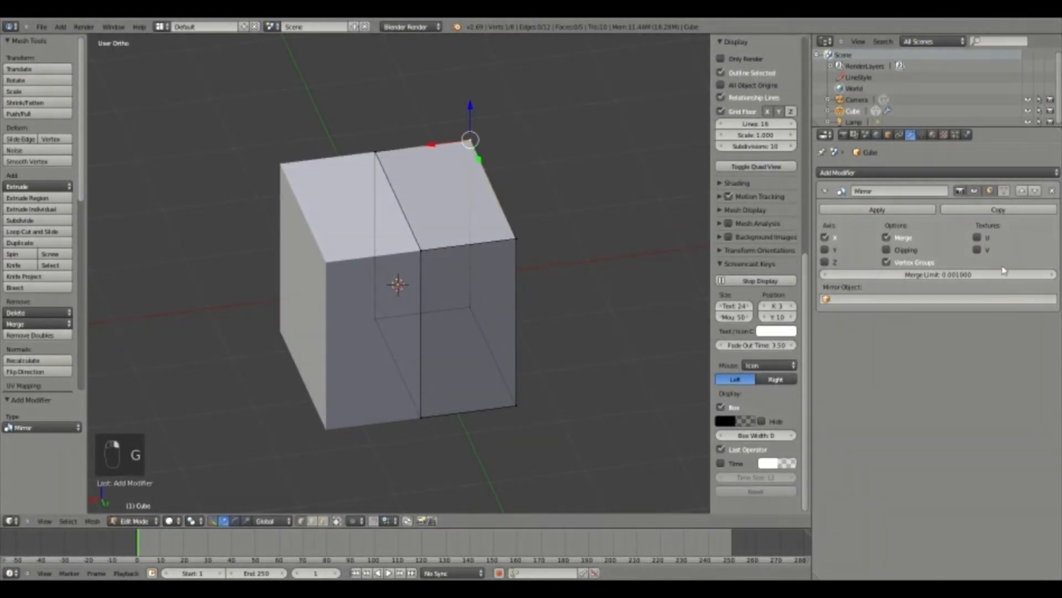
# - Toggle the Mirror modifier's Clipping on and off, and try moving the rear top seam vertex with Clipping off
pyautogui.click(886, 251)
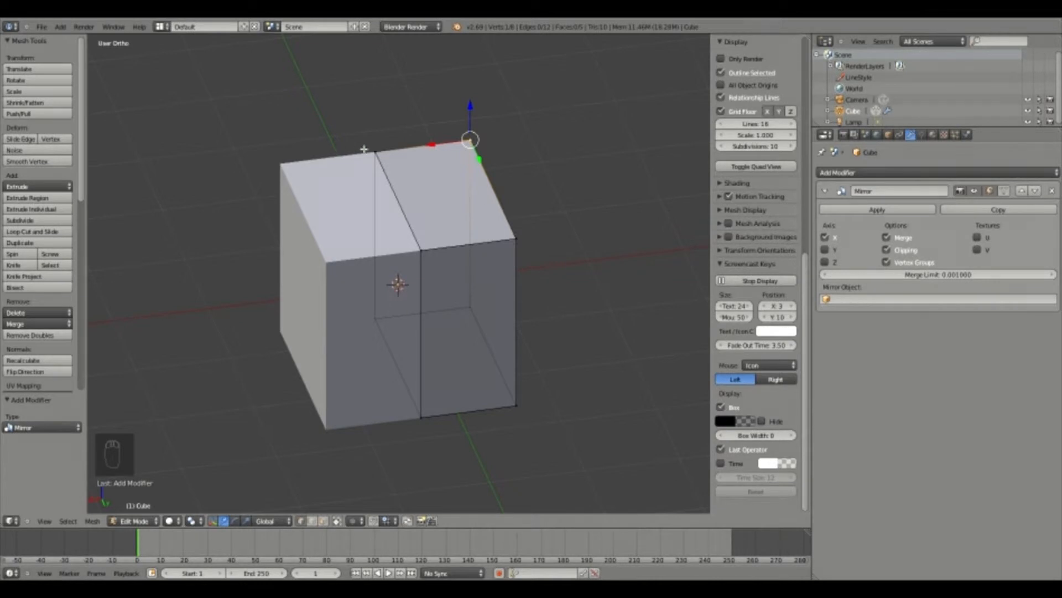
pyautogui.click(891, 252)
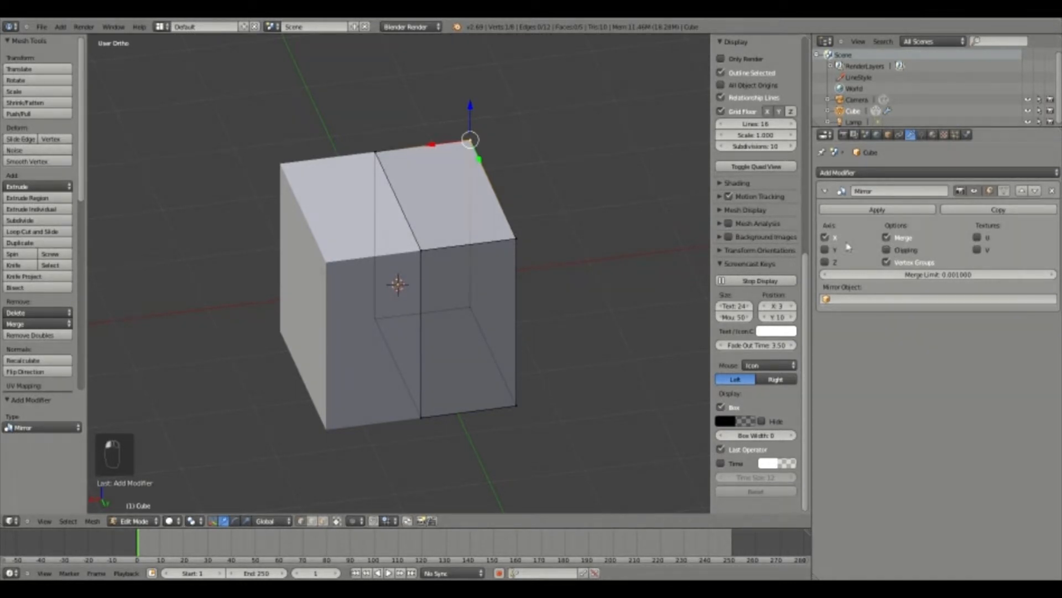
pyautogui.rightClick(375, 148)
pyautogui.press('g')
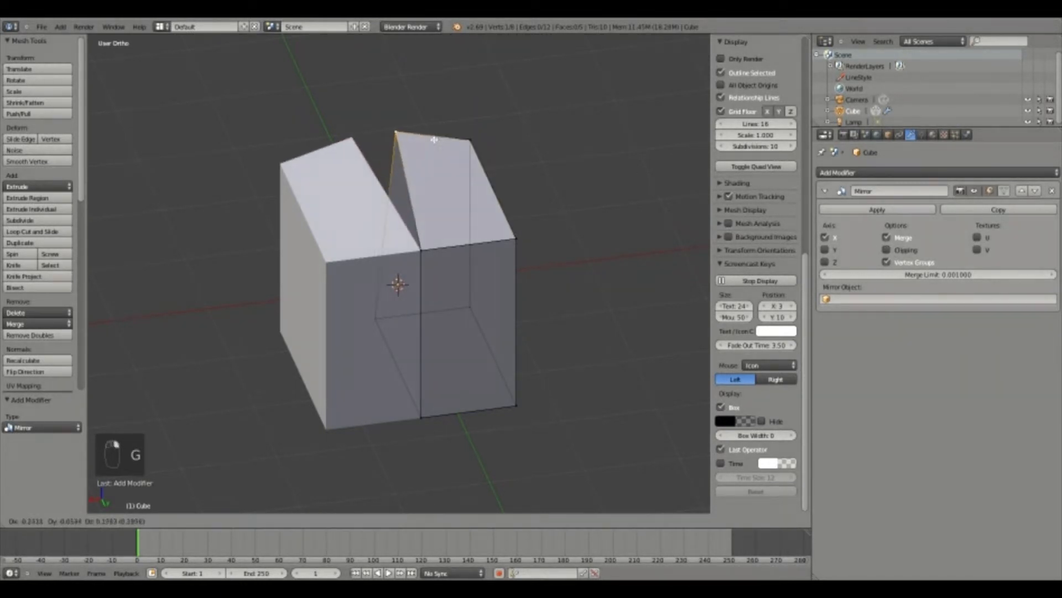
pyautogui.rightClick(438, 139)
pyautogui.press('g')
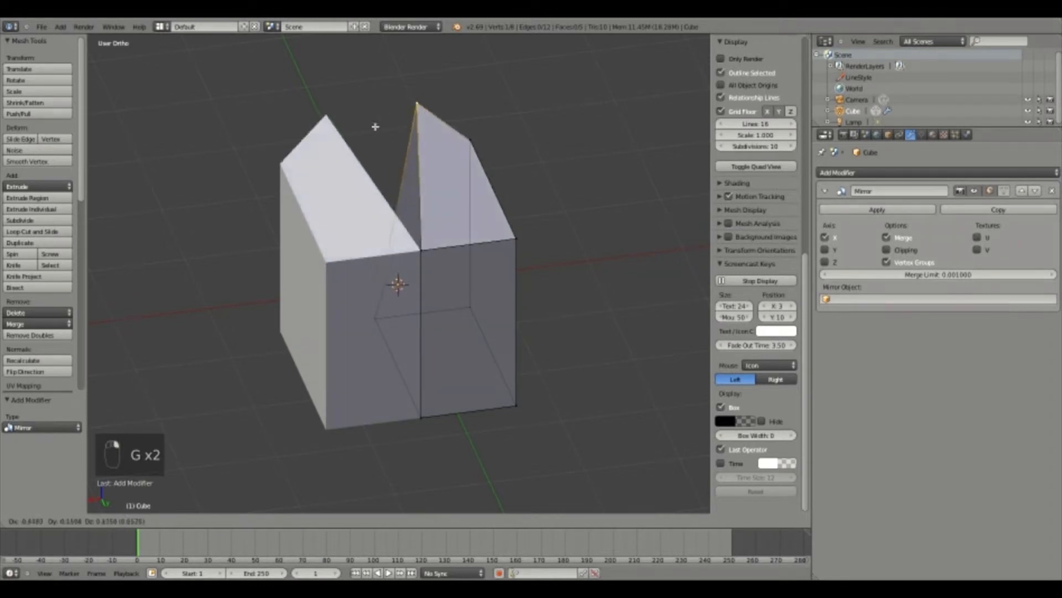
pyautogui.rightClick(403, 118)
# - Enable Clipping and edit cage adjustment on the Mirror modifier, and try moving a top corner vertex on the mirrored side
pyautogui.click(887, 249)
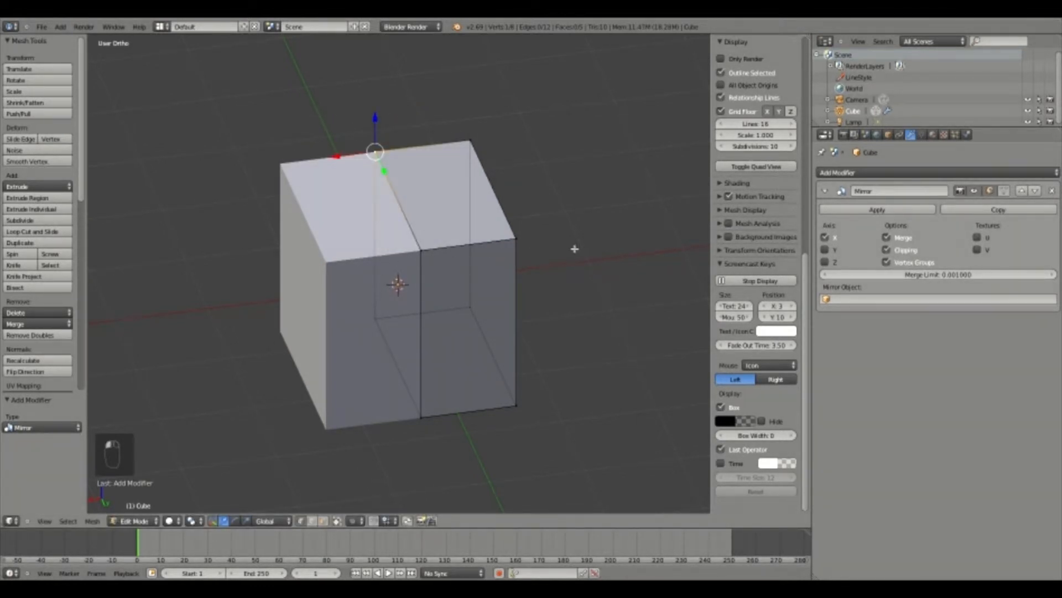
pyautogui.click(1005, 191)
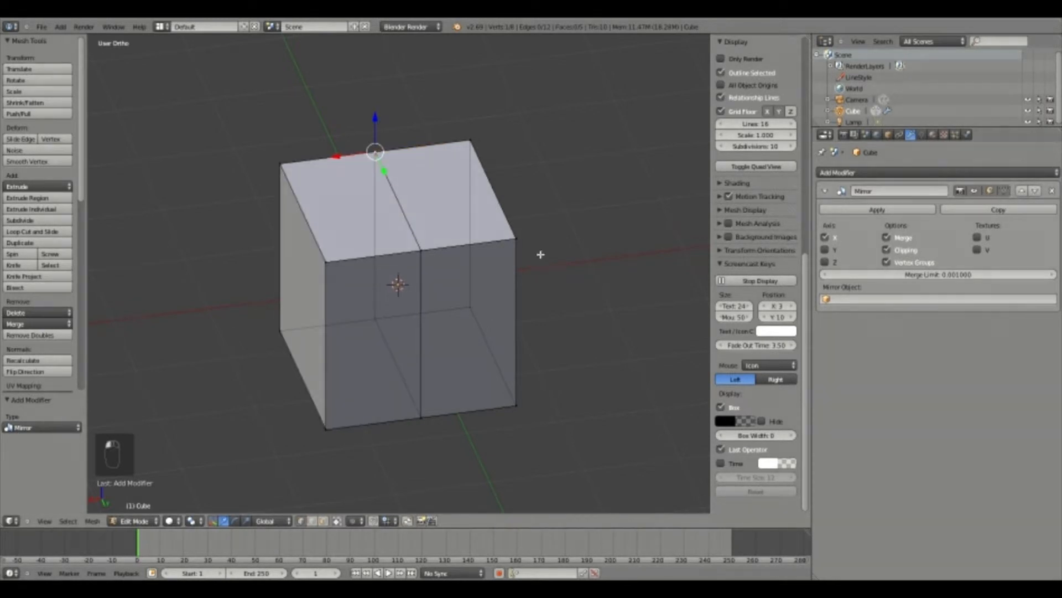
pyautogui.rightClick(276, 152)
pyautogui.press('g')
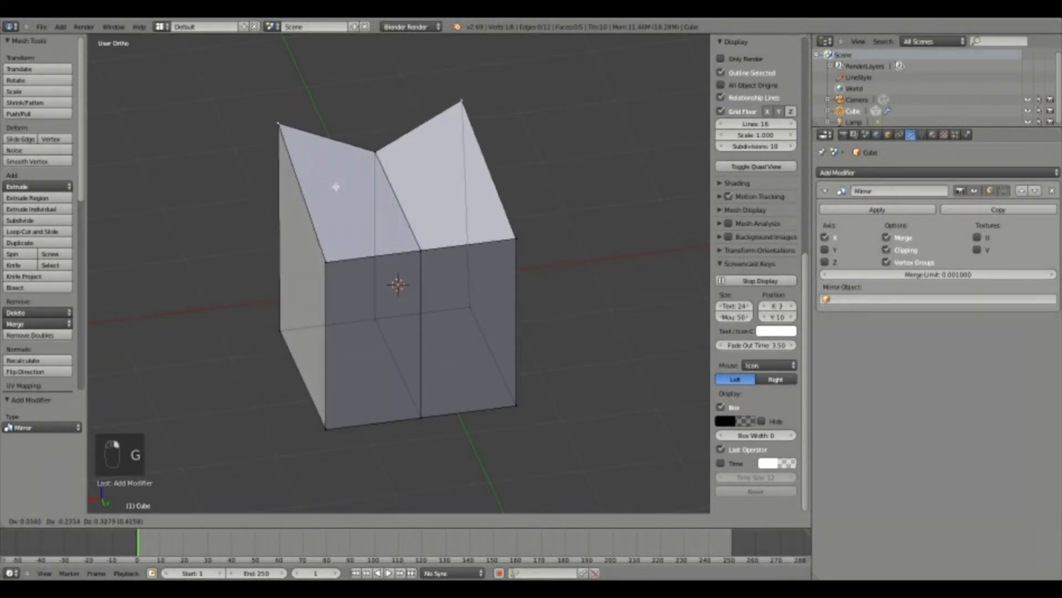
pyautogui.rightClick(387, 178)
# - Switch to face selection and try moving the cube's outer side face
pyautogui.moveTo(487, 278); pyautogui.dragTo(276, 356, button='middle')
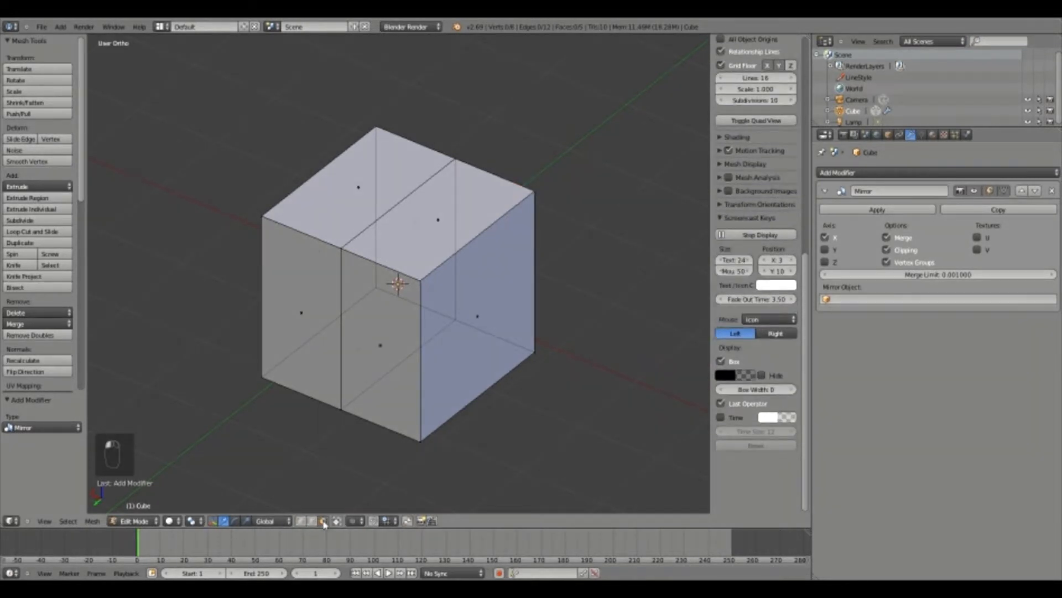
pyautogui.rightClick(476, 317)
pyautogui.press('g')
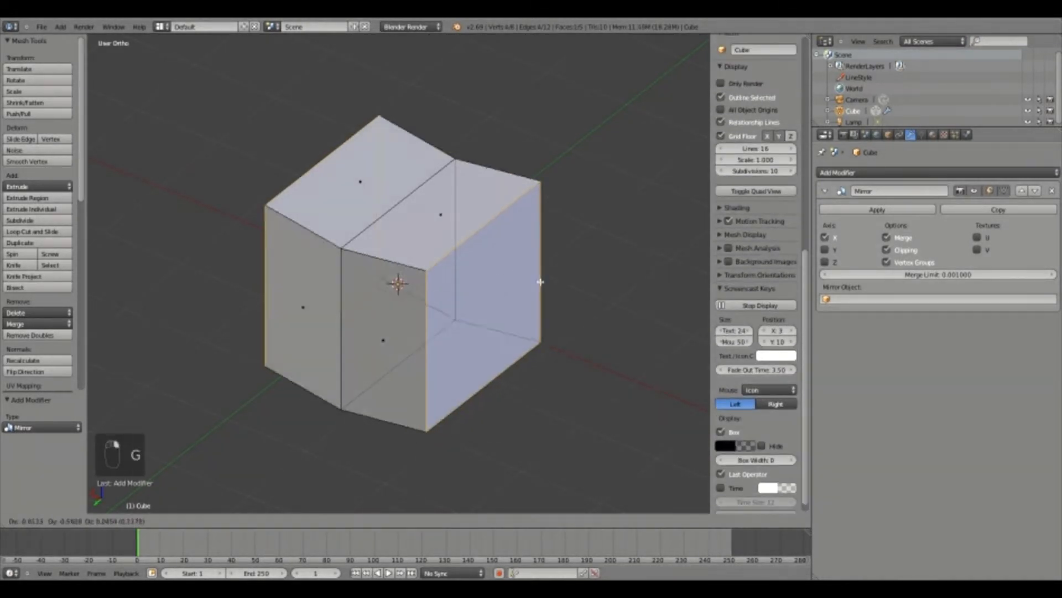
pyautogui.rightClick(517, 278)
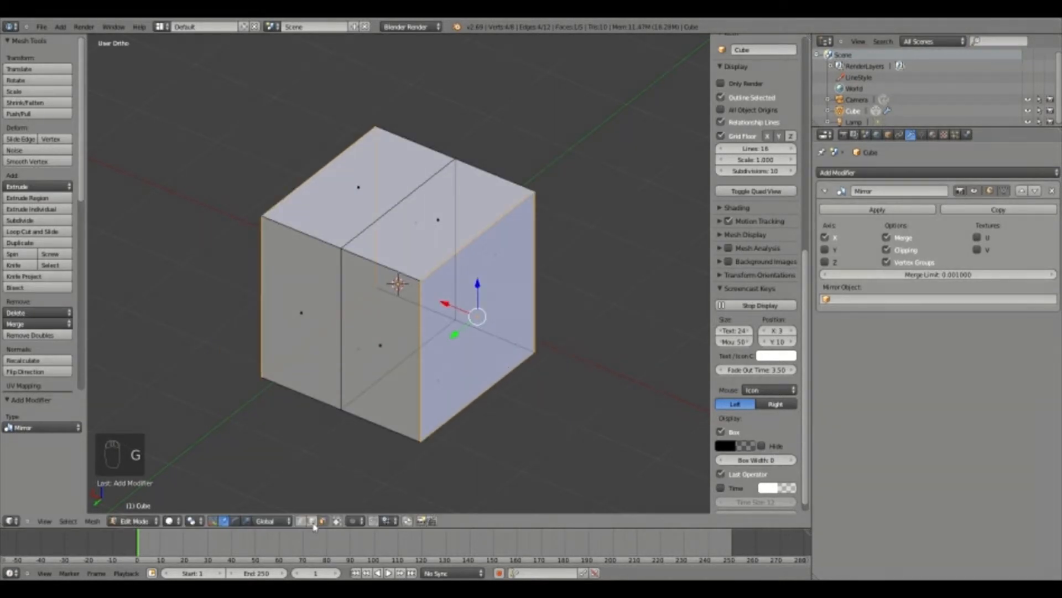
# - Switch to edge selection and try moving the side face's top edge, alone and together with its rear vertical edge
pyautogui.rightClick(519, 221)
pyautogui.press('g')
pyautogui.rightClick(487, 234)
pyautogui.rightClick(538, 235)
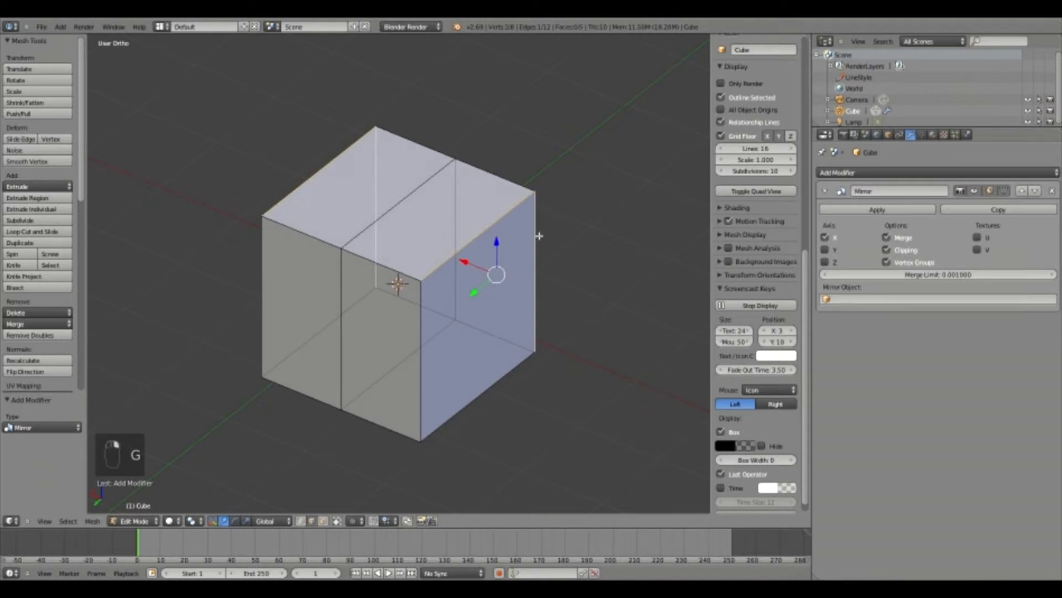
pyautogui.press('g')
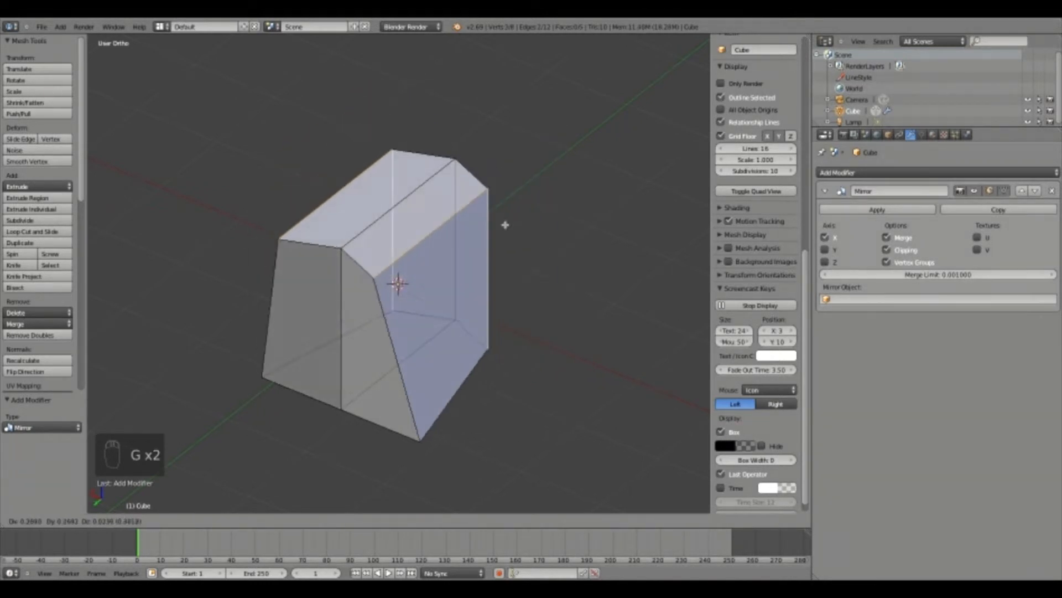
pyautogui.rightClick(518, 226)
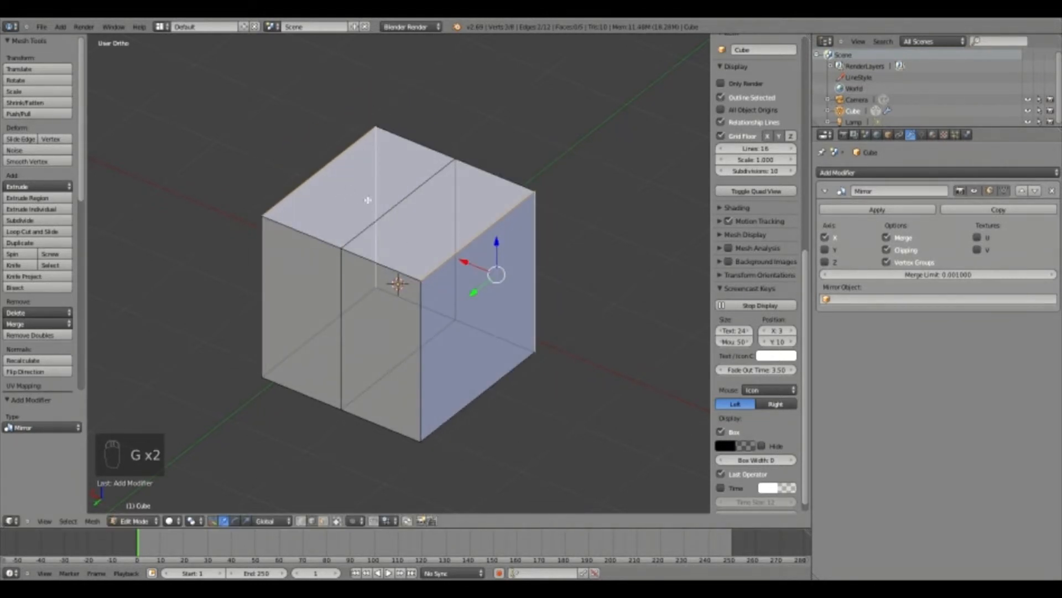
# - Clear the selection, select the central edge loop and a single top side edge, and deselect everything
pyautogui.press('a')
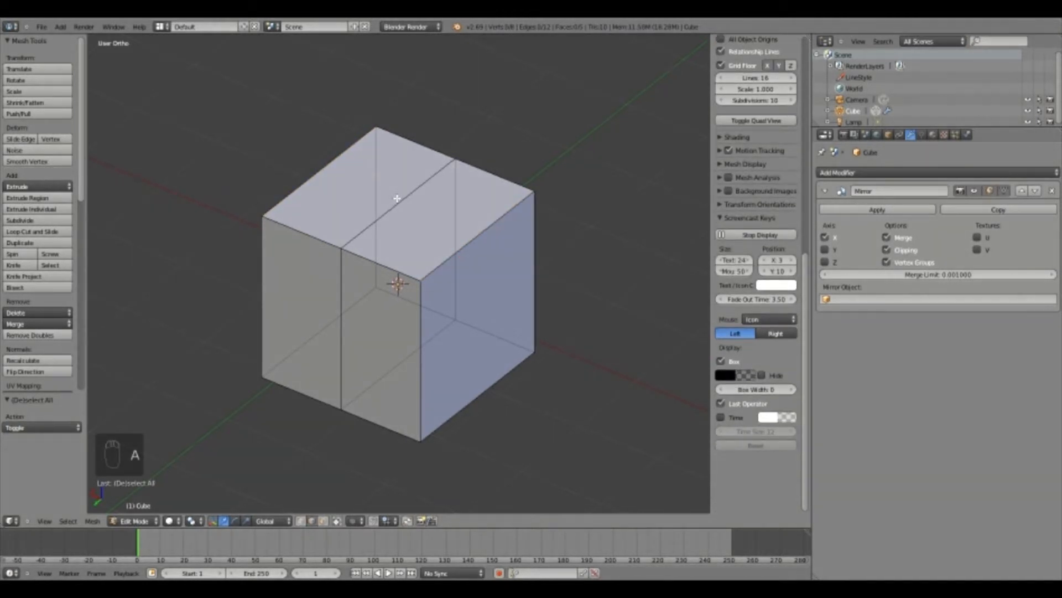
pyautogui.keyDown('alt'); pyautogui.rightClick(398, 198); pyautogui.keyUp('alt')
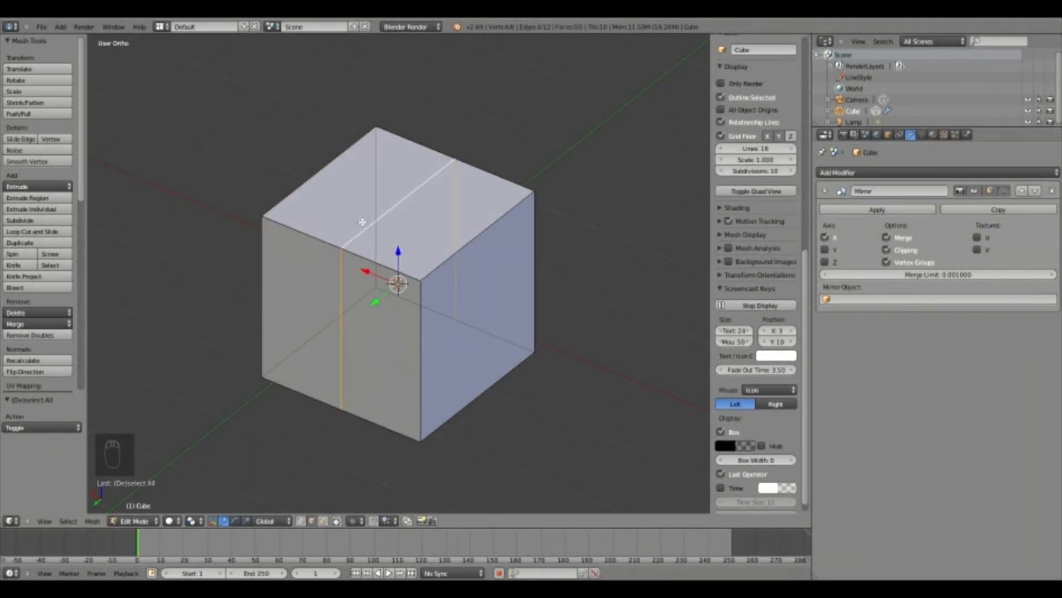
pyautogui.rightClick(480, 238)
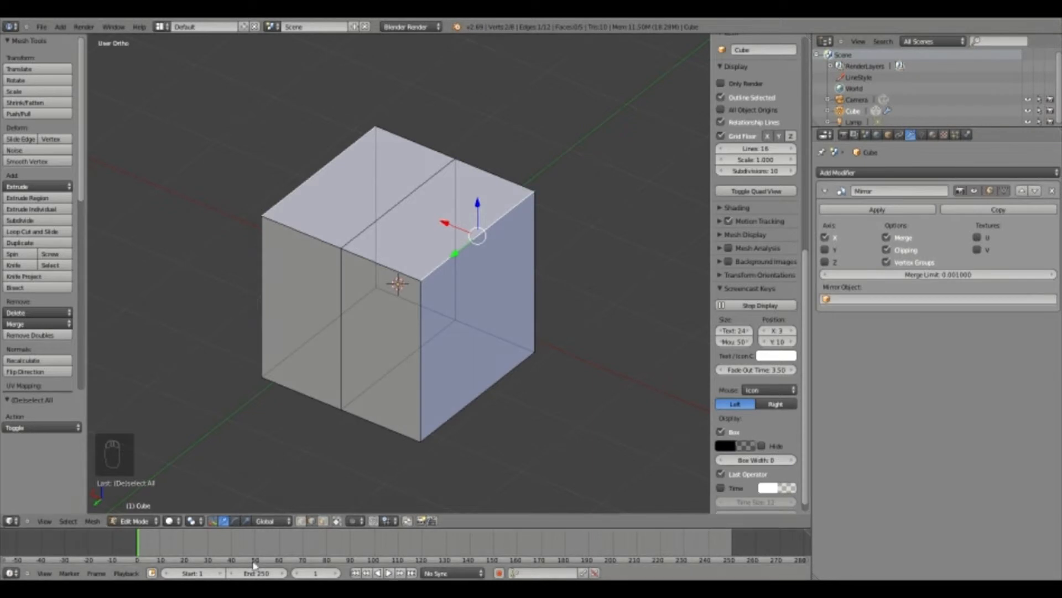
pyautogui.press('a')
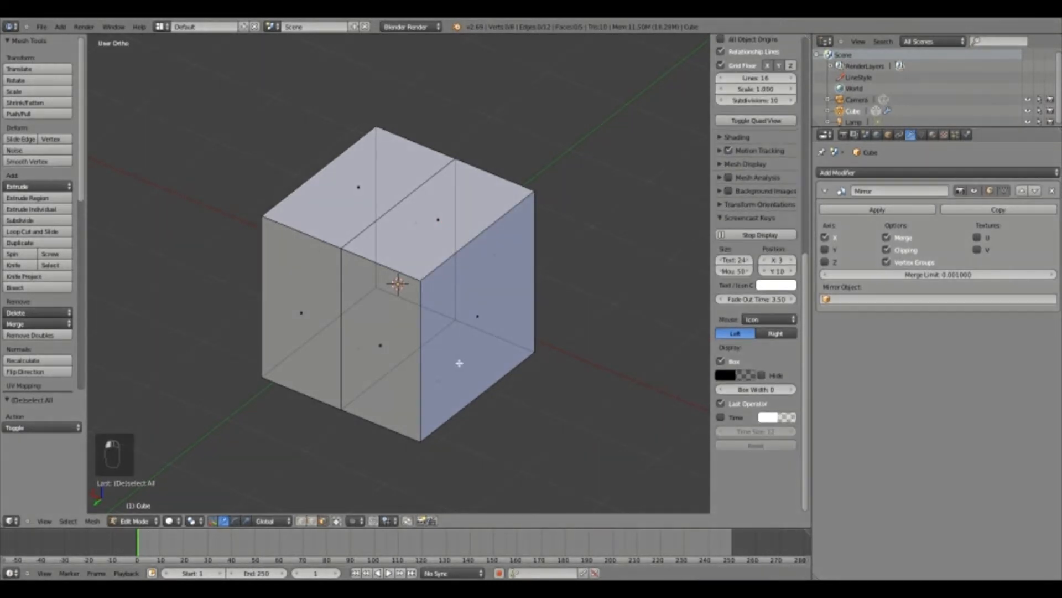
# - Extrude the cube's outer side face with the offset cancelled, and try moving the new face to check the duplicated geometry
pyautogui.rightClick(474, 321)
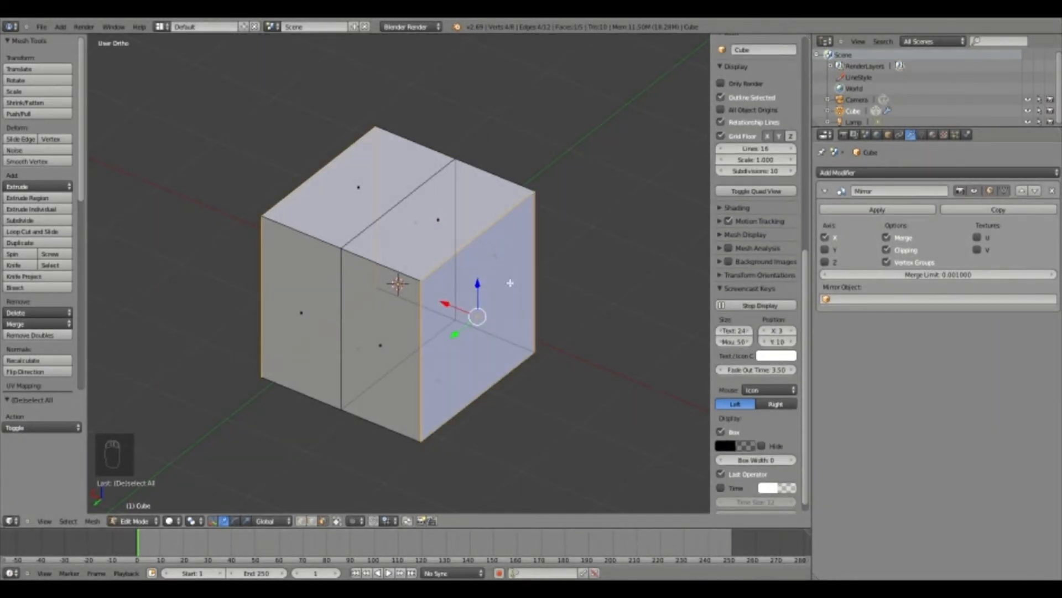
pyautogui.press('e')
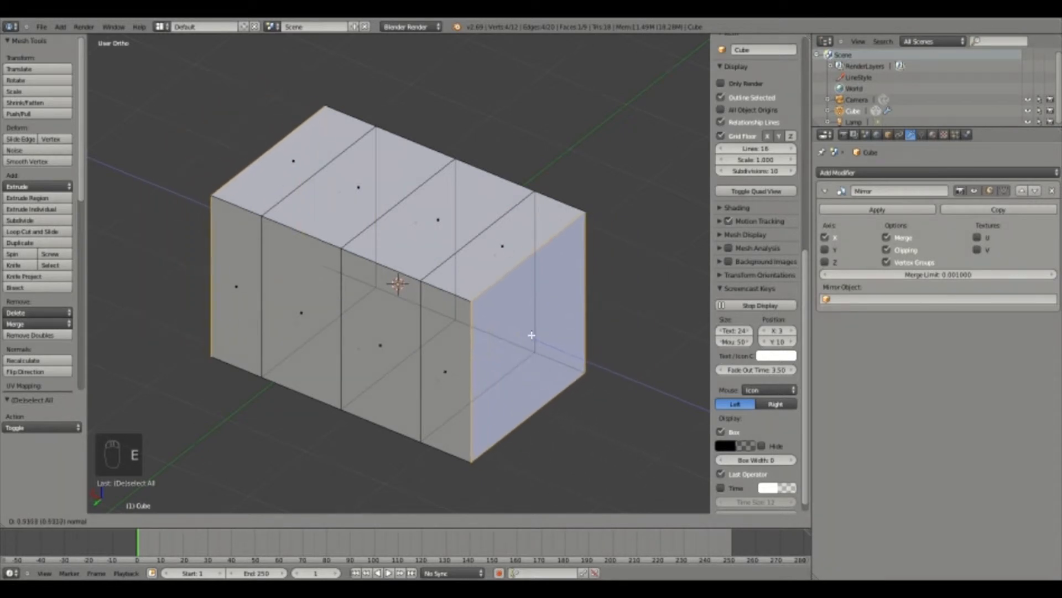
pyautogui.rightClick(614, 344)
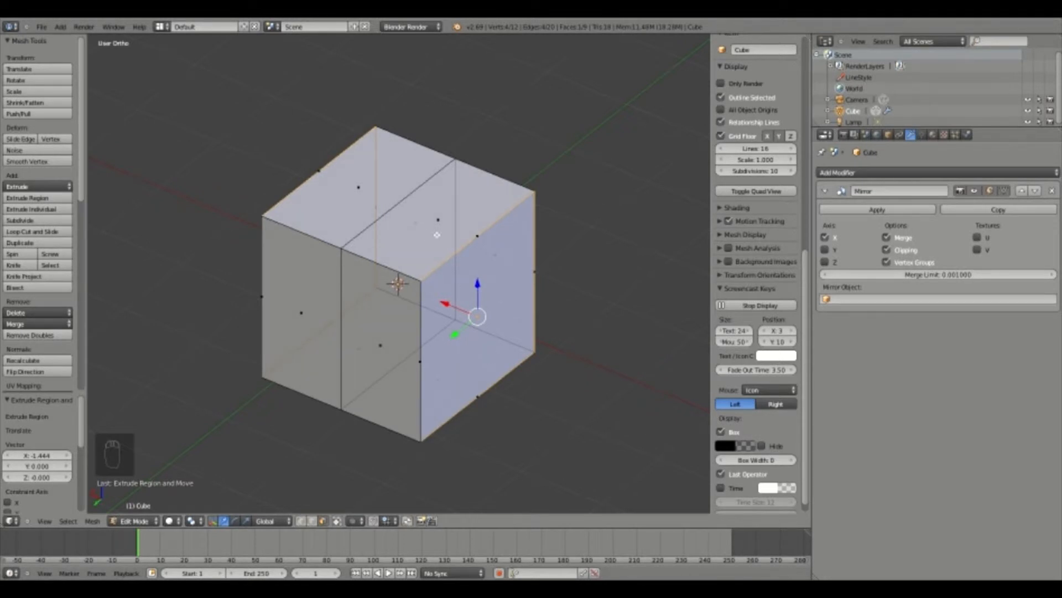
pyautogui.press('g')
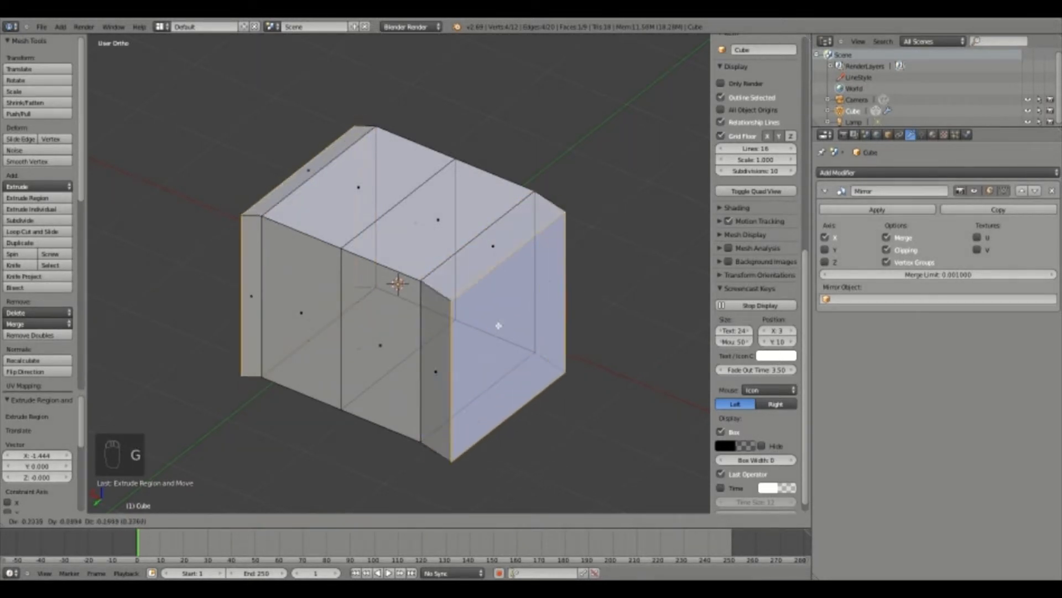
pyautogui.rightClick(512, 257)
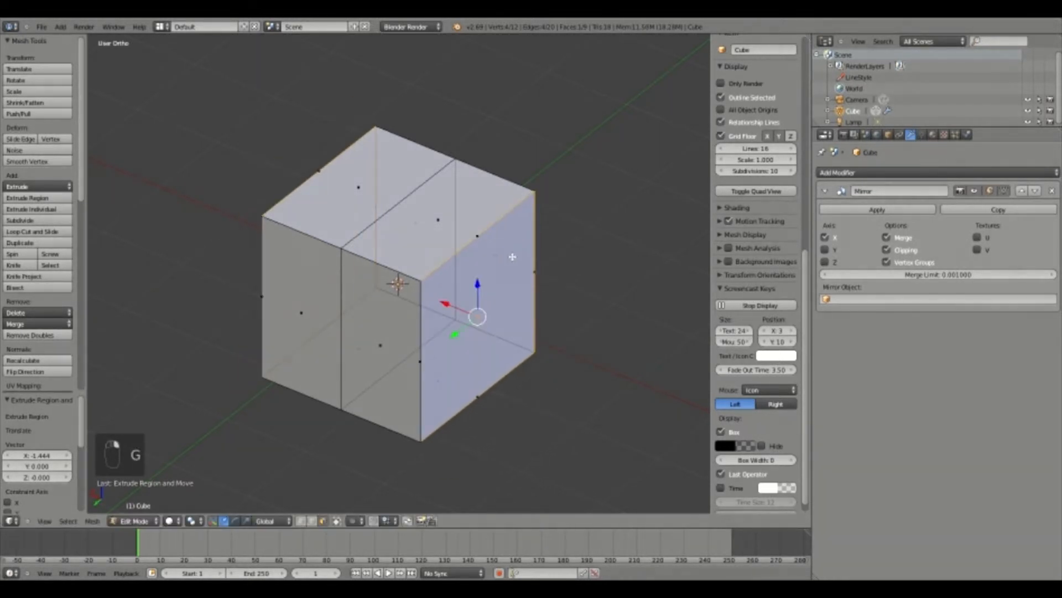
# - Scale the new side face down within its border and extrude it outward by about 1.35 units
pyautogui.press('s')
pyautogui.click(500, 319)
pyautogui.press('e')
pyautogui.click(447, 367)
pyautogui.moveTo(399, 363)
pyautogui.mouseDown(button='middle')
pyautogui.moveTo(451, 347)
pyautogui.moveTo(418, 334)
pyautogui.moveTo(403, 343)
pyautogui.moveTo(420, 348)
pyautogui.moveTo(399, 349)
pyautogui.mouseUp(button='middle')
# - Disable Clipping on the Mirror modifier and select the whole mesh
pyautogui.click(888, 250)
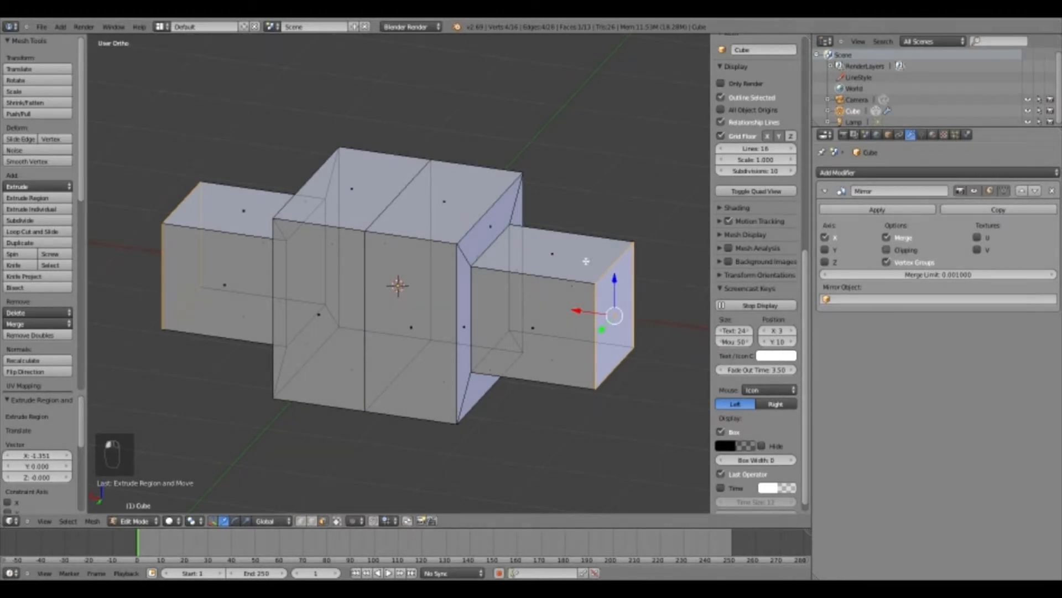
pyautogui.press('a')
pyautogui.press('a')
pyautogui.press('a')
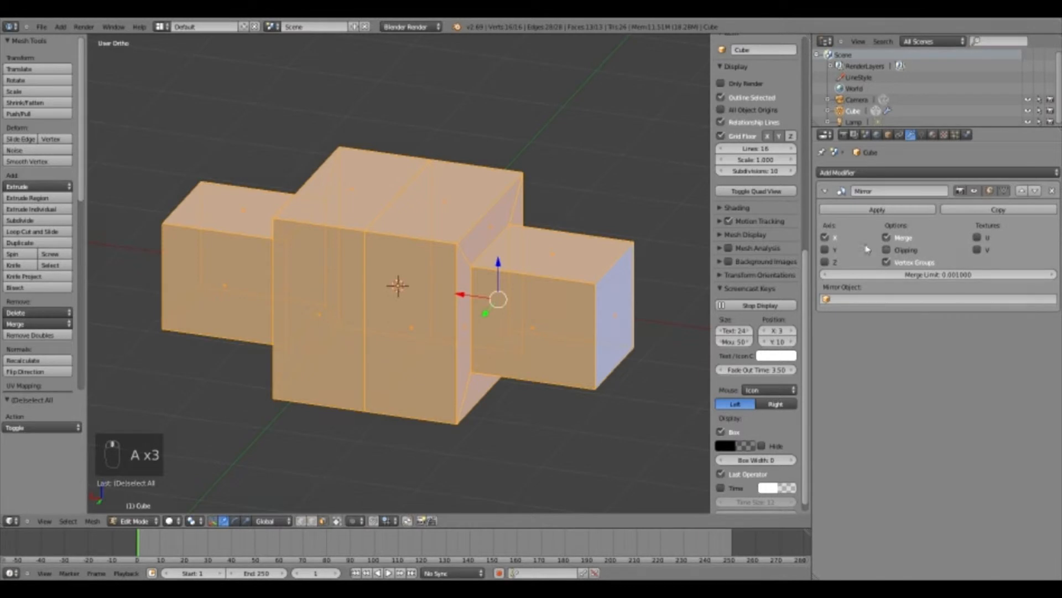
# - Try moving the mirrored object along X in Object Mode, undo the move, and return to Edit Mode
pyautogui.moveTo(401, 314); pyautogui.dragTo(490, 289, button='middle')
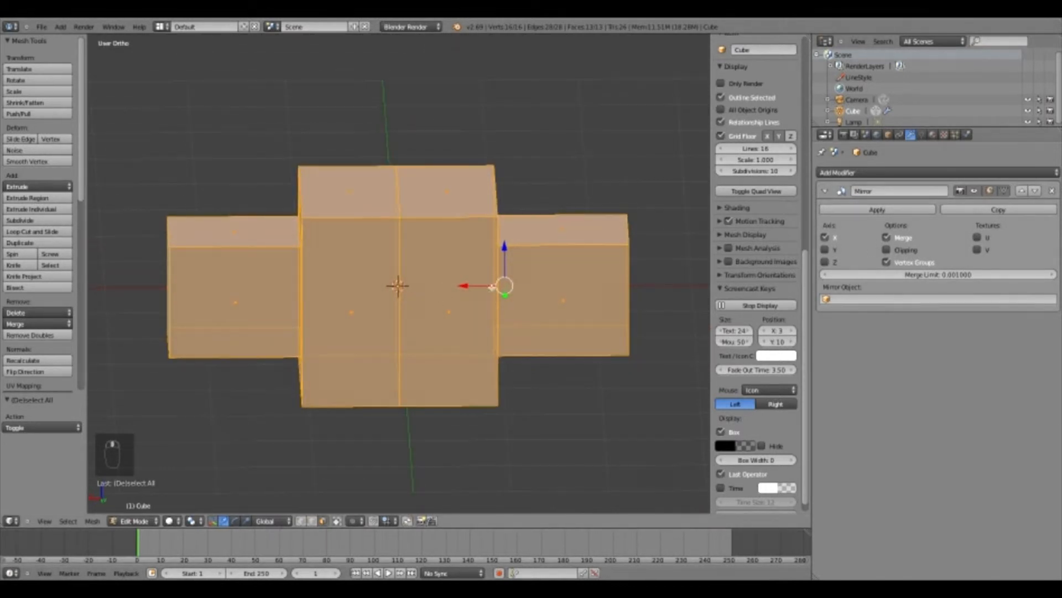
pyautogui.press('Tab')
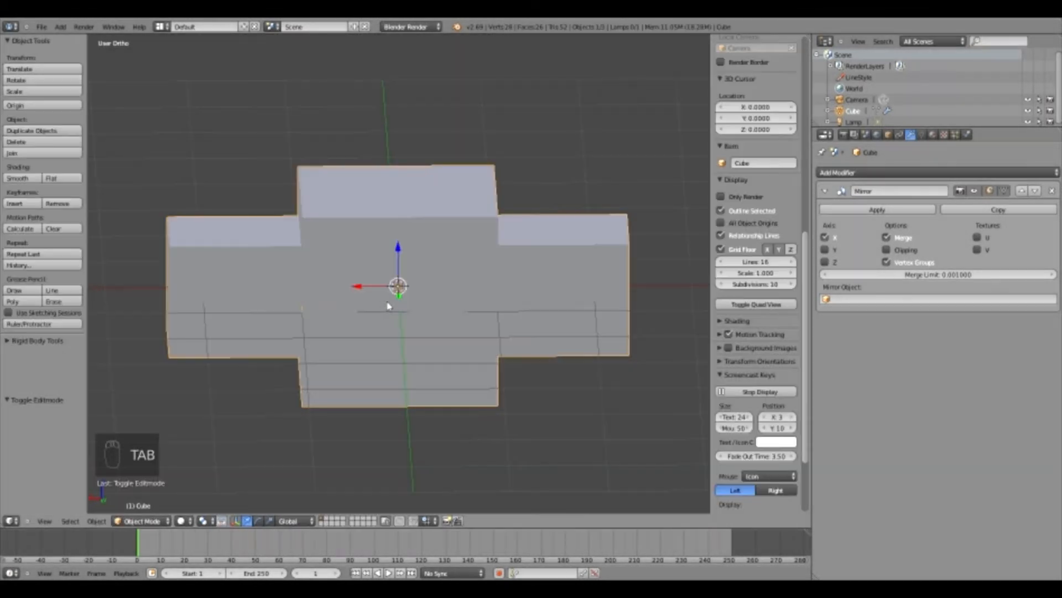
pyautogui.moveTo(364, 291); pyautogui.dragTo(382, 290)
pyautogui.hotkey('ctrl', 'z')
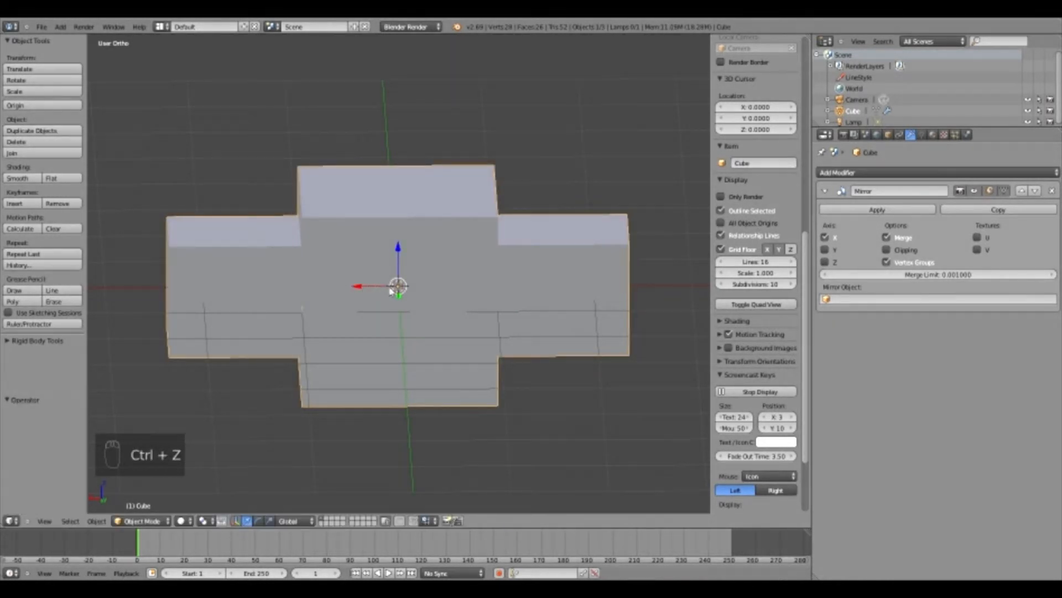
pyautogui.press('Tab')
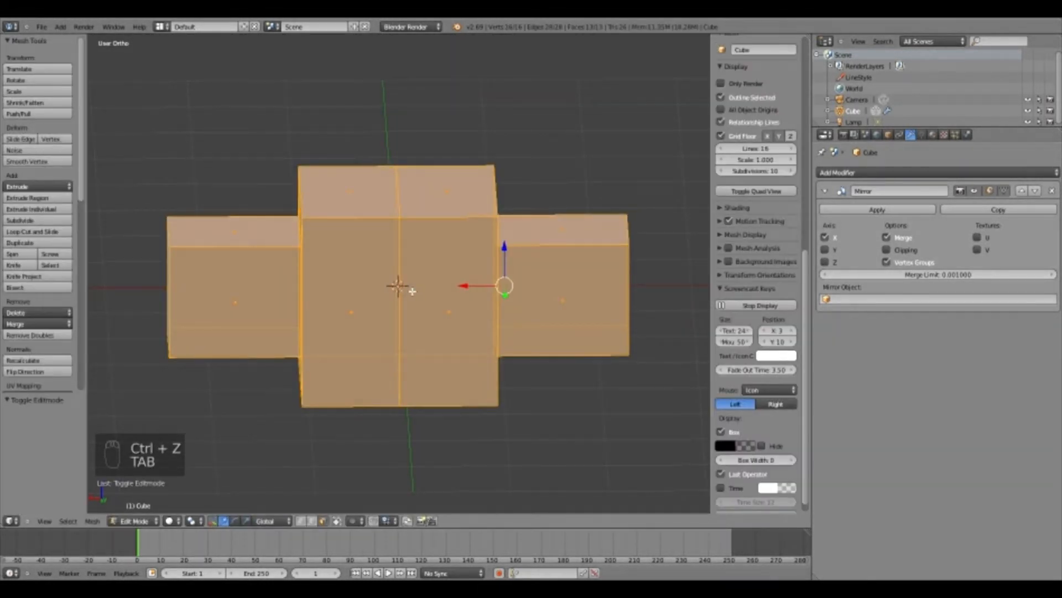
# - Move the whole mesh along X by about -0.907 so the mirrored halves separate
pyautogui.press('g')
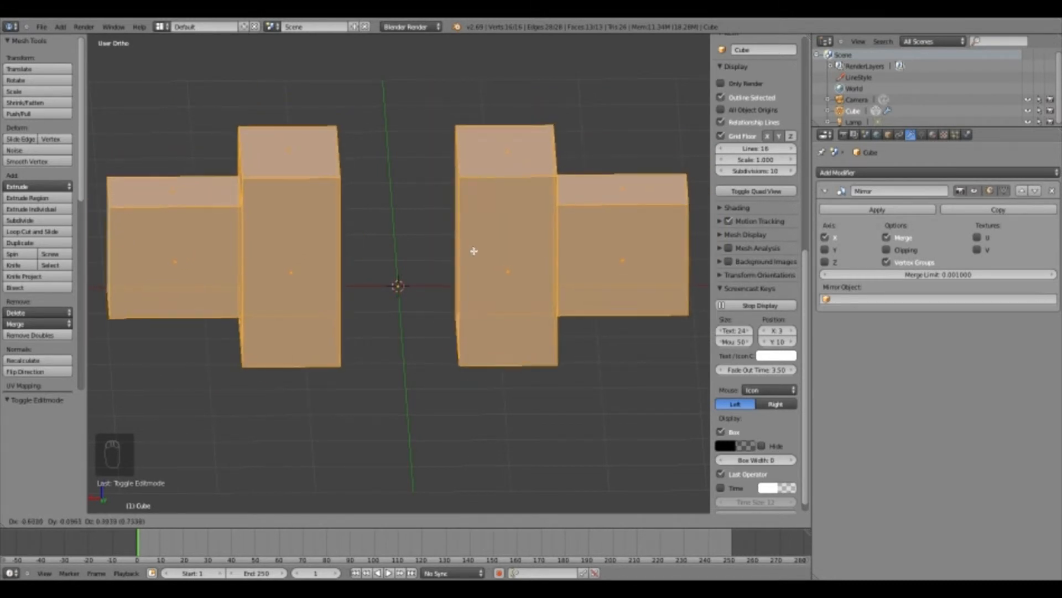
pyautogui.press('x')
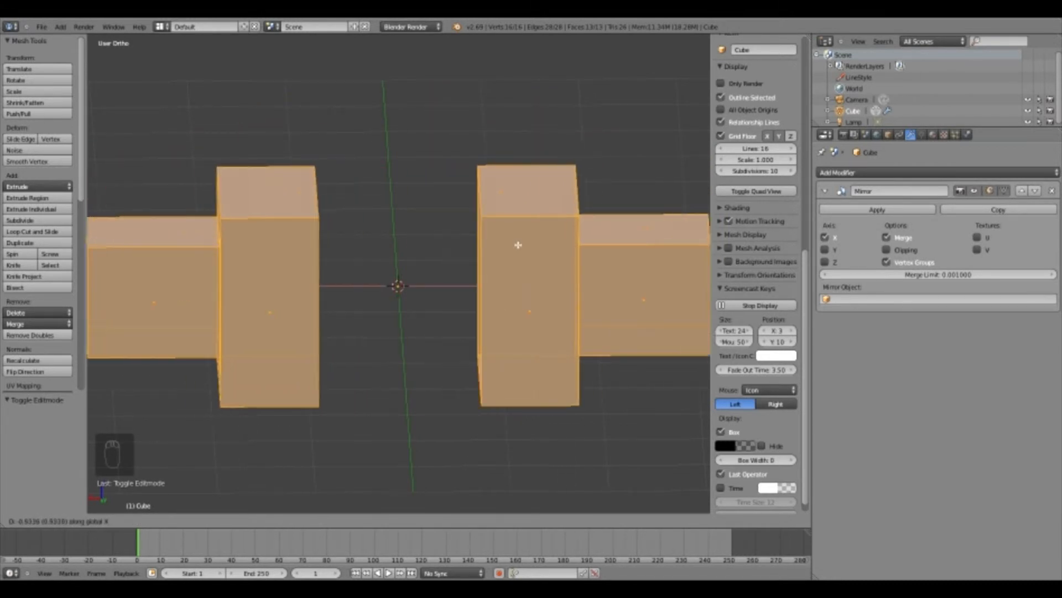
pyautogui.click(503, 245)
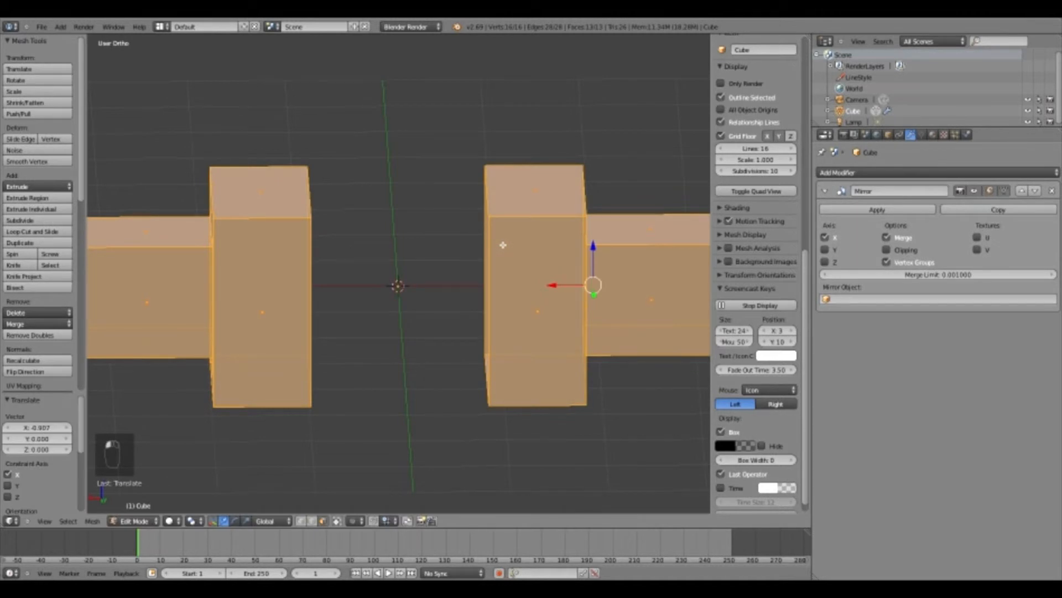
pyautogui.scroll(-2, 504, 249)
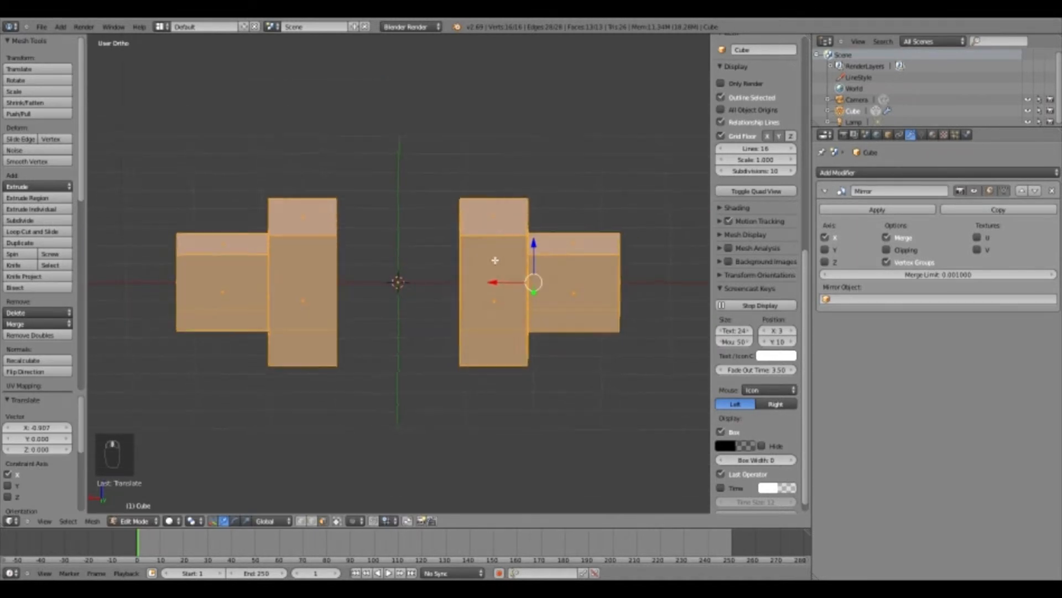
pyautogui.moveTo(496, 256); pyautogui.dragTo(489, 258, button='middle')
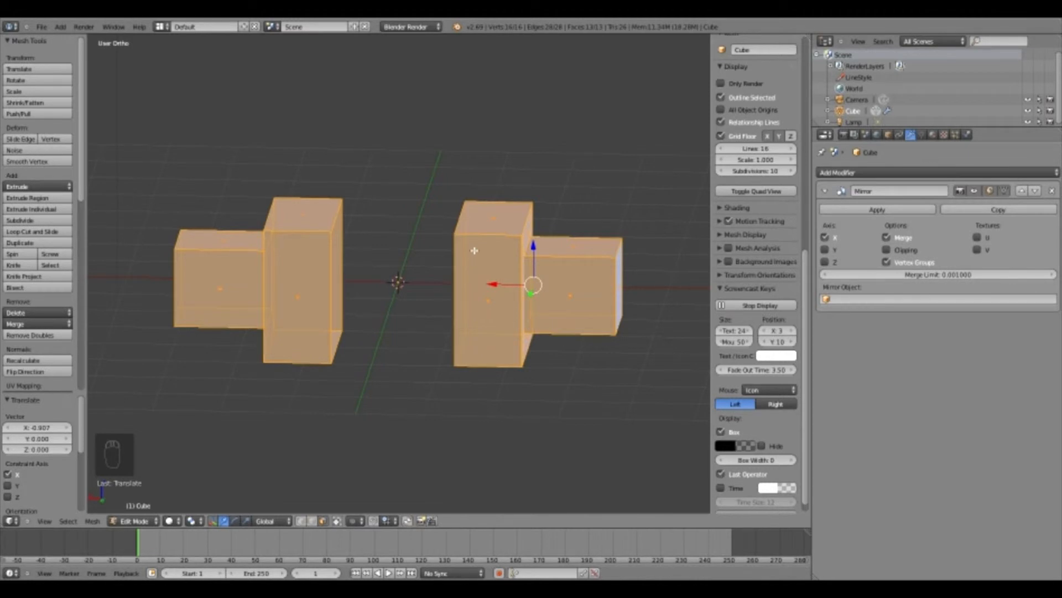
pyautogui.moveTo(479, 247); pyautogui.dragTo(514, 261, button='middle')
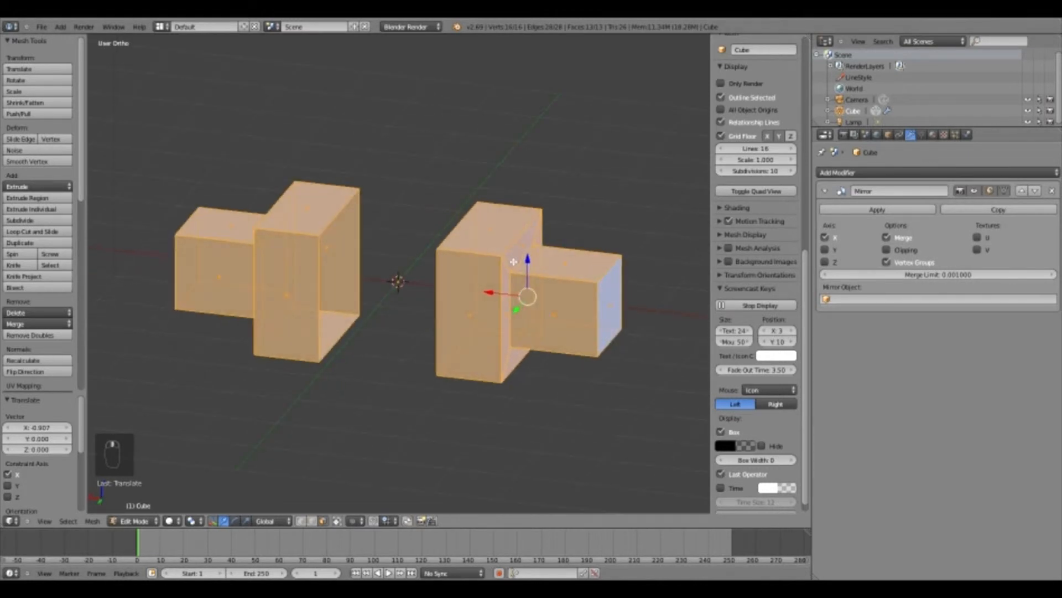
# - Rotate the whole mesh 180° around the global Y axis
pyautogui.press('r')
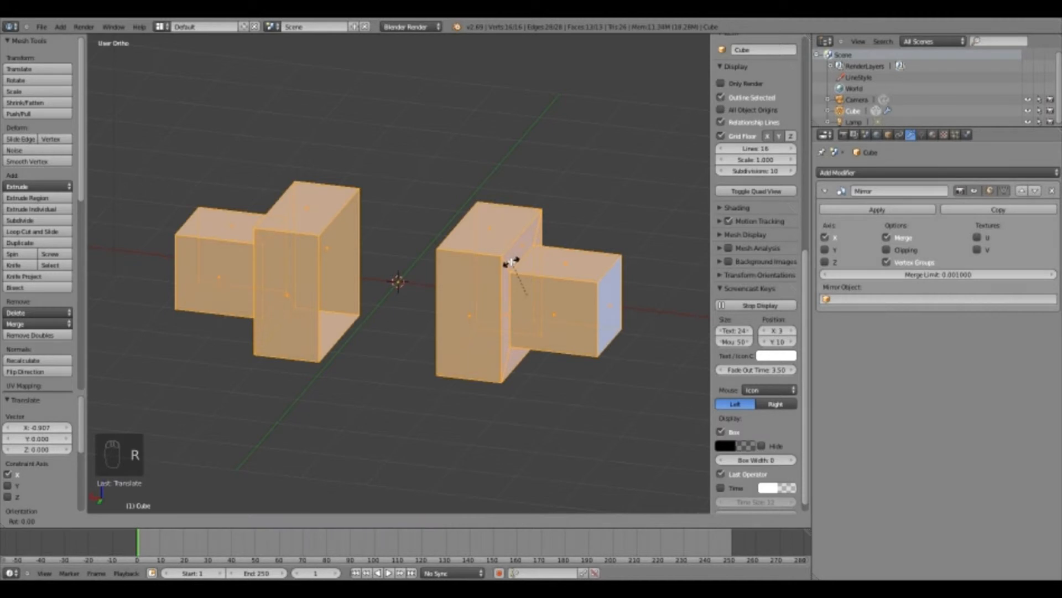
pyautogui.press('y')
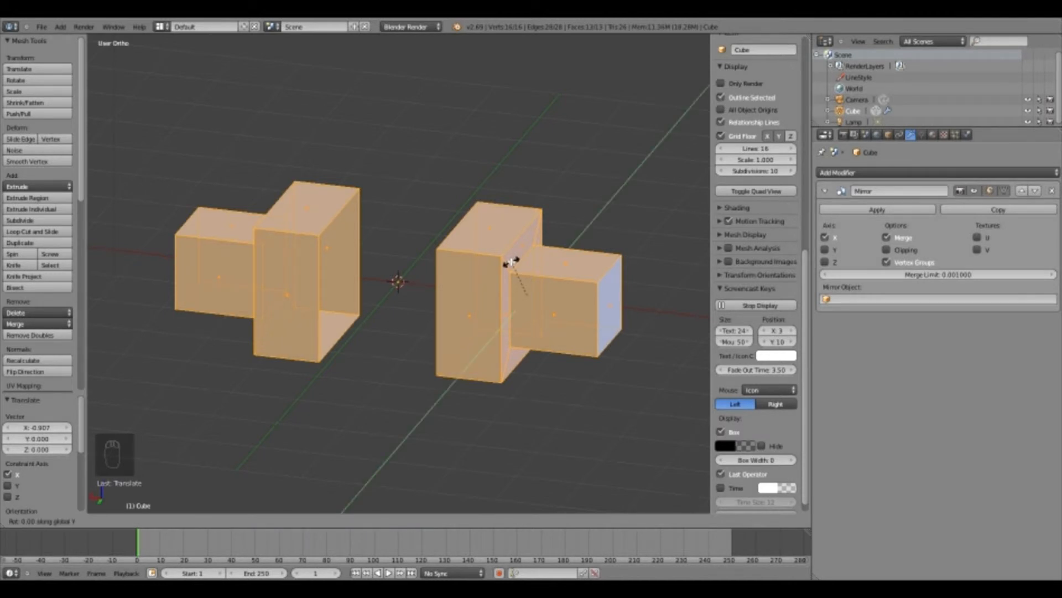
pyautogui.write('180')
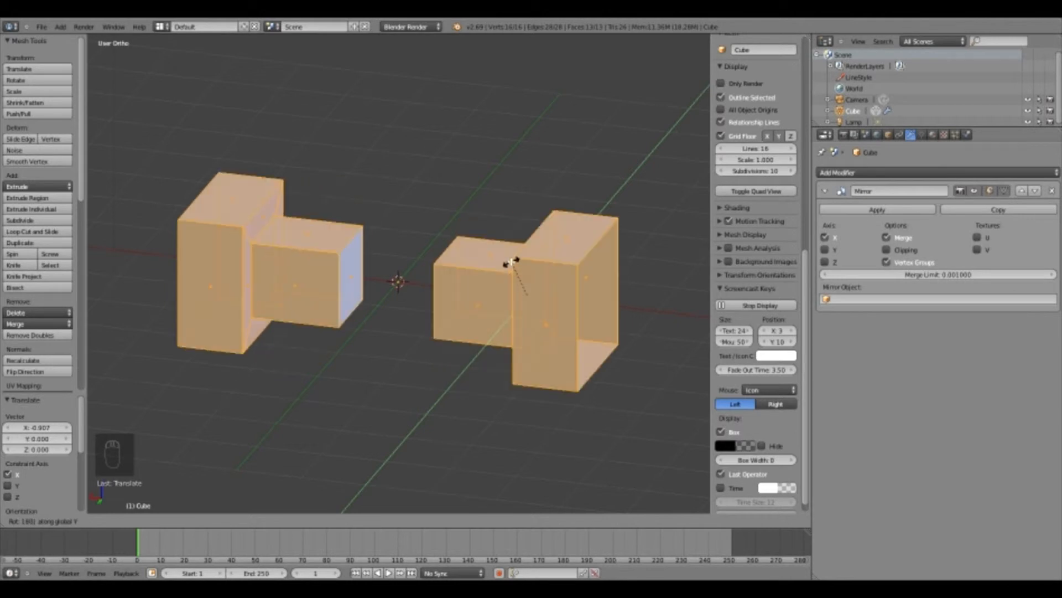
pyautogui.press('Return')
# - Enable Clipping on the Mirror modifier and move the mesh along X by about 0.75 until the narrow ends join
pyautogui.click(887, 250)
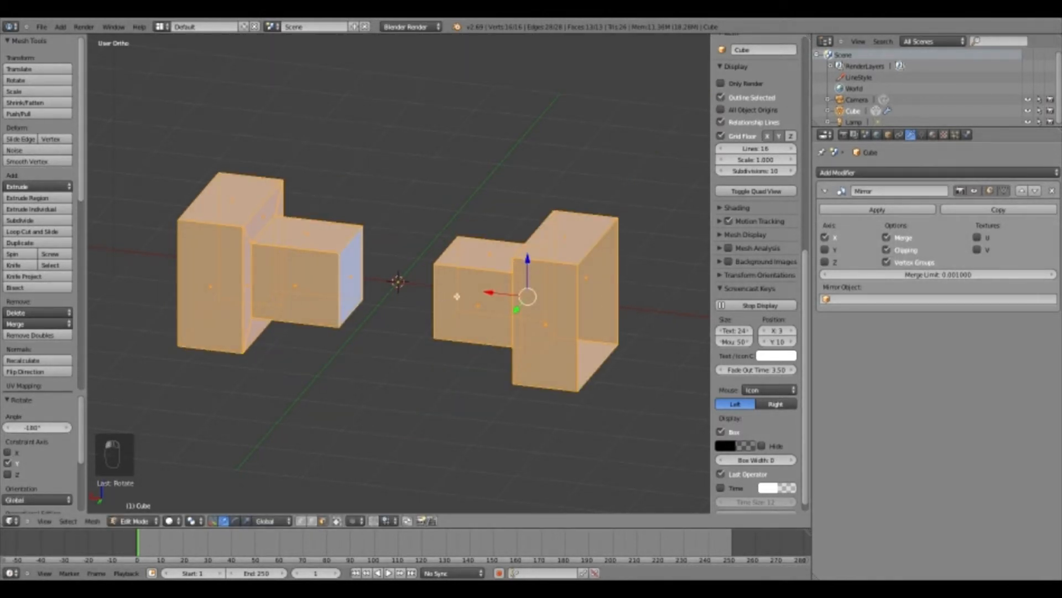
pyautogui.press('KP_1')
pyautogui.moveTo(294, 282); pyautogui.dragTo(346, 285)
pyautogui.moveTo(346, 286); pyautogui.dragTo(361, 331, button='middle')
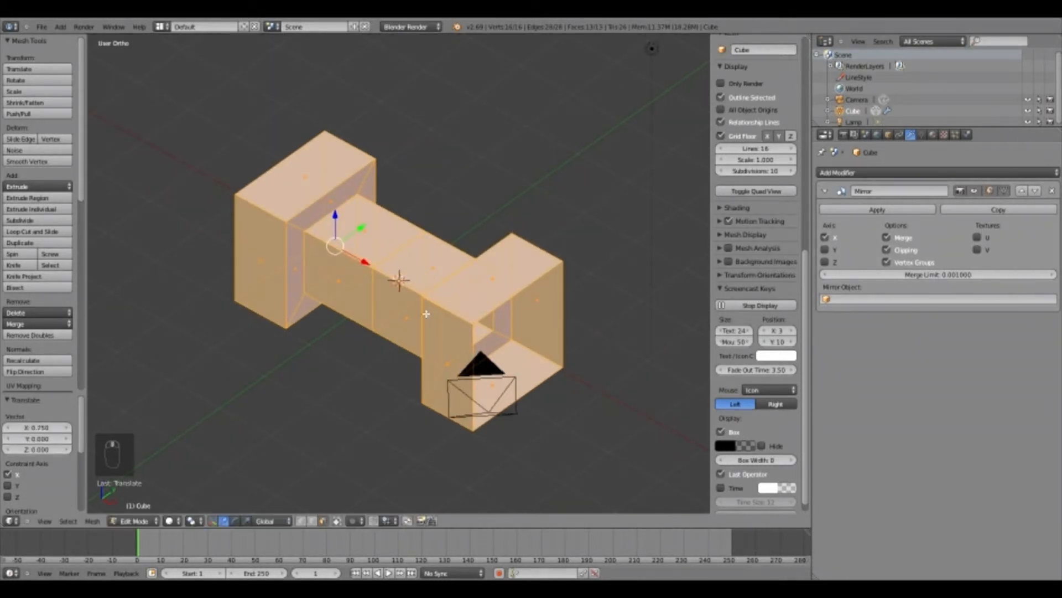
pyautogui.scroll(3, 423, 300)
pyautogui.moveTo(447, 320); pyautogui.dragTo(427, 306, button='middle')
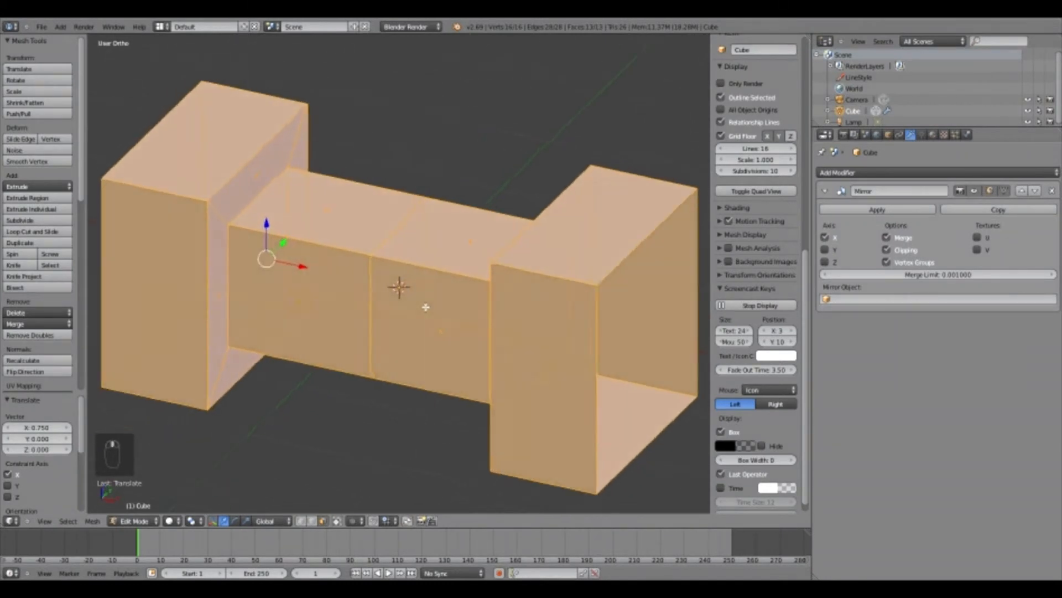
# - Inspect the joined shape from several angles in Object Mode and Edit Mode, and deselect all geometry
pyautogui.press('Tab')
pyautogui.press('Tab')
pyautogui.moveTo(415, 387)
pyautogui.mouseDown(button='middle')
pyautogui.moveTo(399, 367)
pyautogui.moveTo(411, 376)
pyautogui.mouseUp(button='middle')
pyautogui.moveTo(393, 314); pyautogui.dragTo(276, 450, button='middle')
pyautogui.press('Tab')
pyautogui.press('Tab')
pyautogui.press('a')
pyautogui.press('a')
pyautogui.press('a')
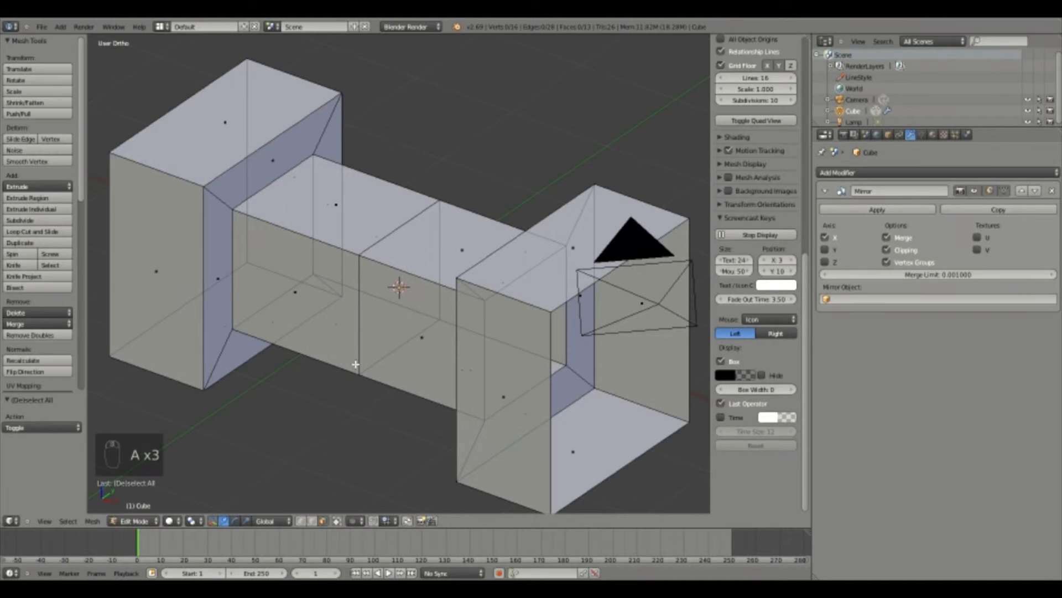
# - Select the internal face at the mirror centre and delete it with the Faces option
pyautogui.scroll(5, 495, 383)
pyautogui.click(399, 308)
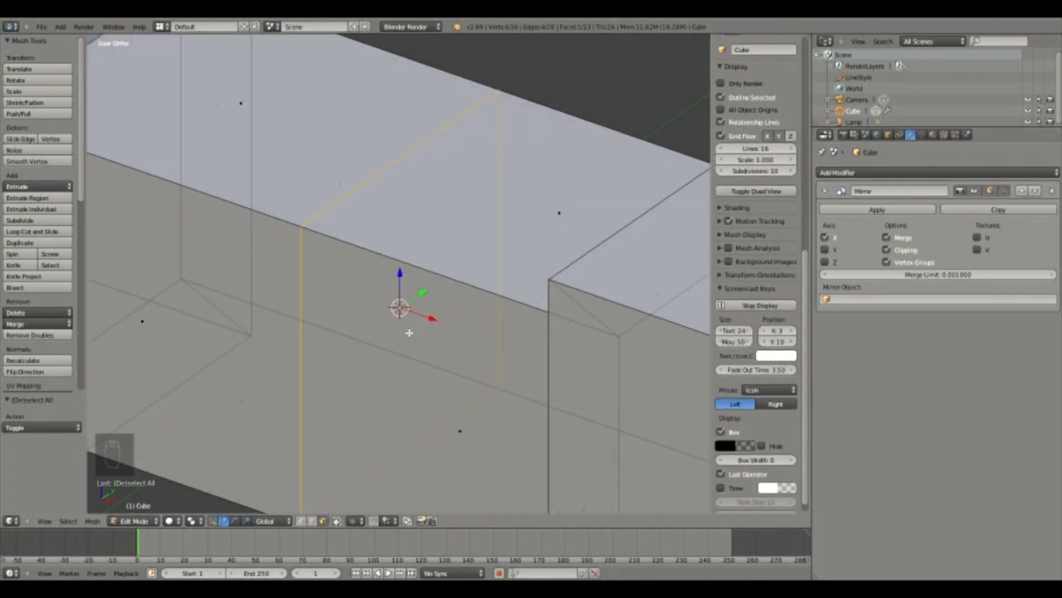
pyautogui.press('x')
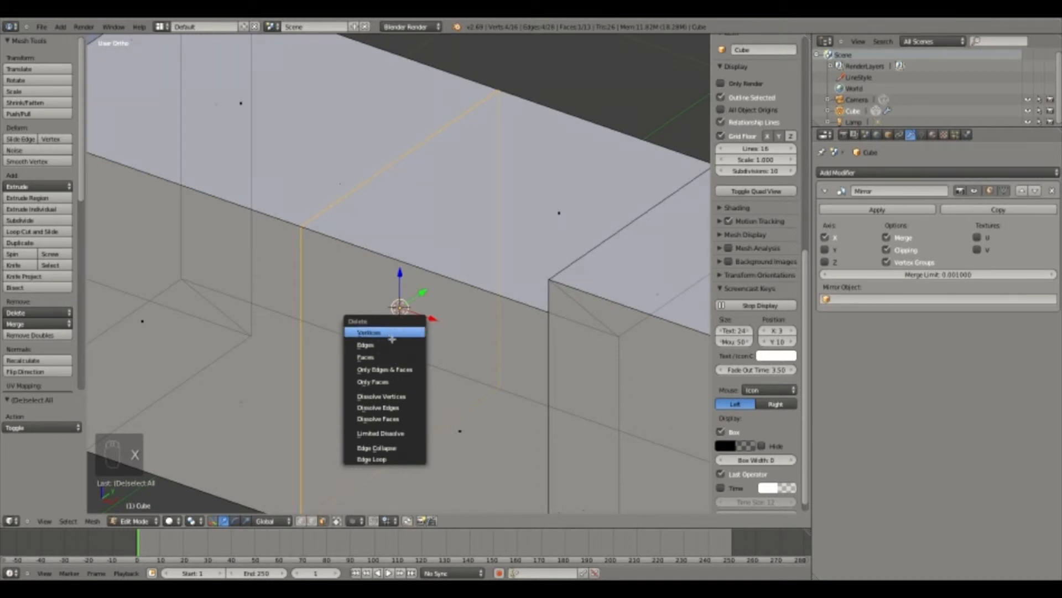
pyautogui.click(366, 357)
pyautogui.scroll(-5, 369, 331)
pyautogui.moveTo(369, 332); pyautogui.dragTo(315, 327, button='middle')
pyautogui.moveTo(478, 308); pyautogui.dragTo(223, 255, button='middle')
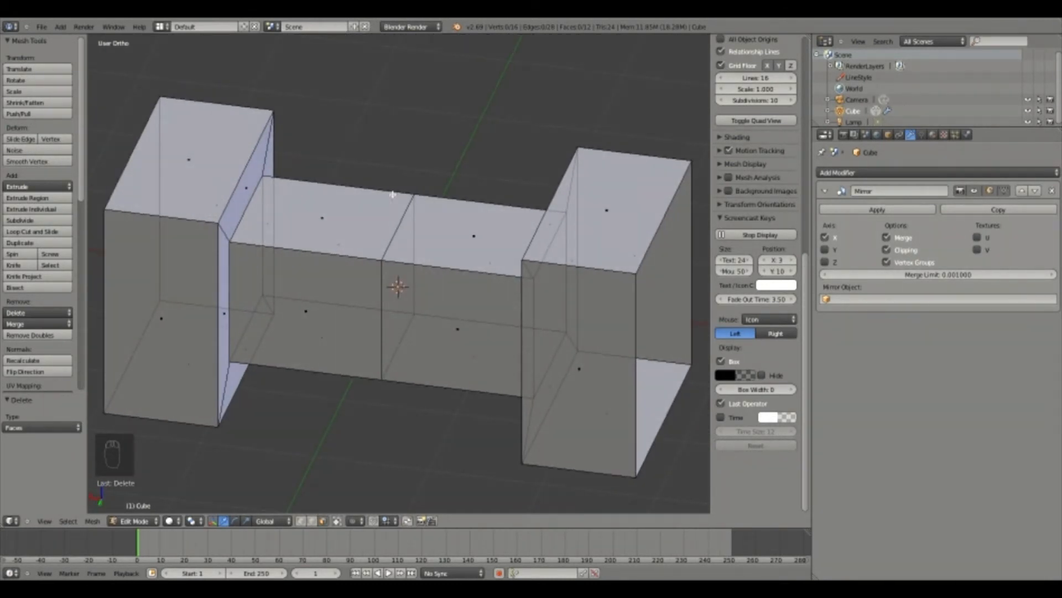
pyautogui.moveTo(421, 279); pyautogui.dragTo(526, 291, button='middle')
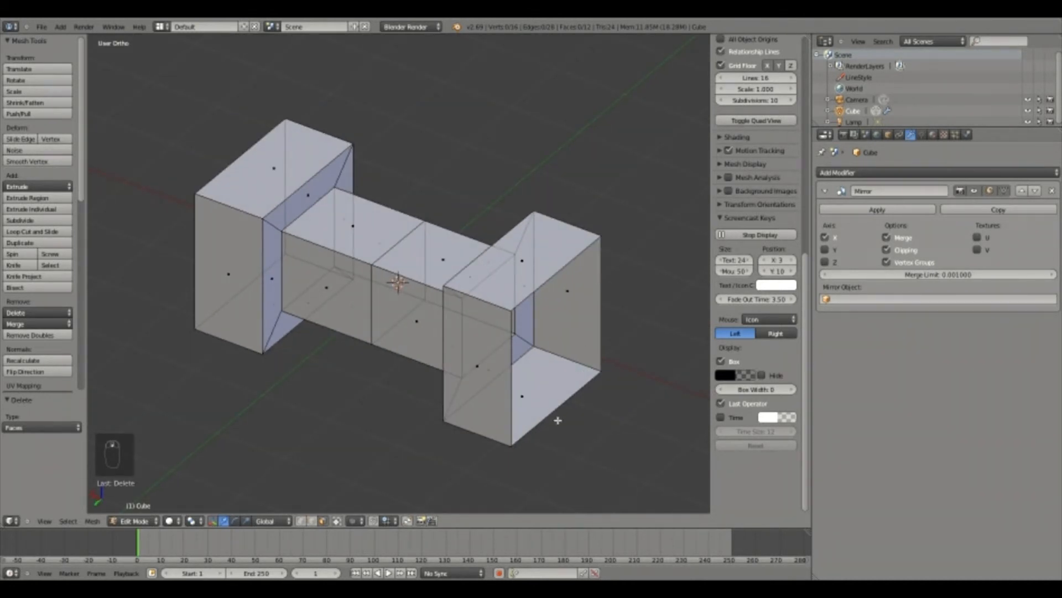
# - Select the two opposite vertical edges of the open outer end and fill the gap with a face
pyautogui.click(602, 303)
pyautogui.keyDown('shift'); pyautogui.click(514, 404); pyautogui.keyUp('shift')
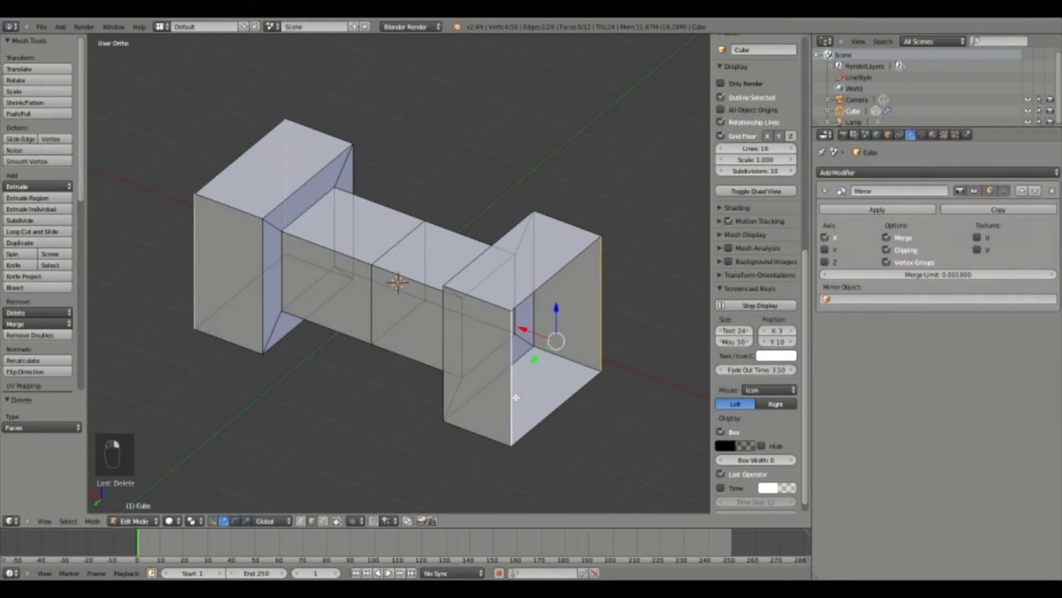
pyautogui.press('f')
pyautogui.moveTo(584, 380); pyautogui.dragTo(408, 306, button='middle')
pyautogui.moveTo(438, 254); pyautogui.dragTo(471, 261, button='middle')
pyautogui.moveTo(364, 251); pyautogui.dragTo(393, 237, button='middle')
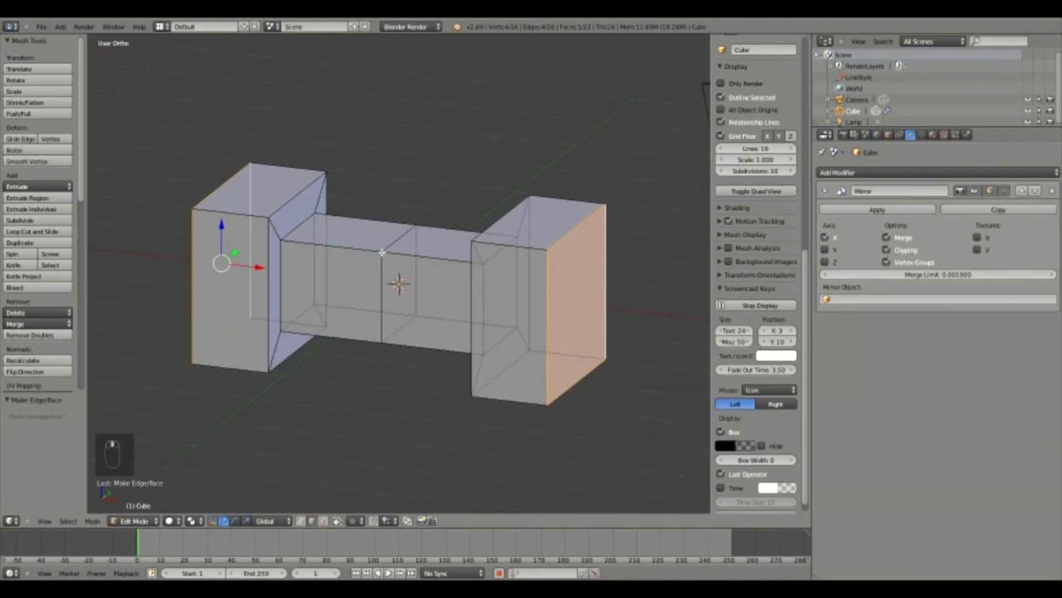
# - Apply the Mirror modifier in Object Mode and return to Edit Mode
pyautogui.click(878, 211)
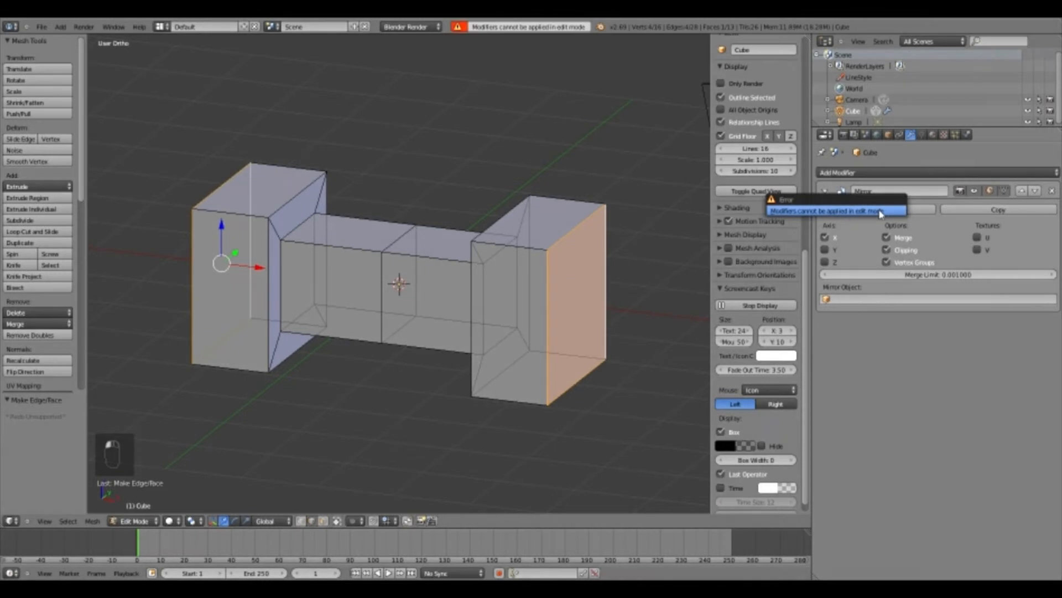
pyautogui.press('Tab')
pyautogui.click(878, 210)
pyautogui.press('Tab')
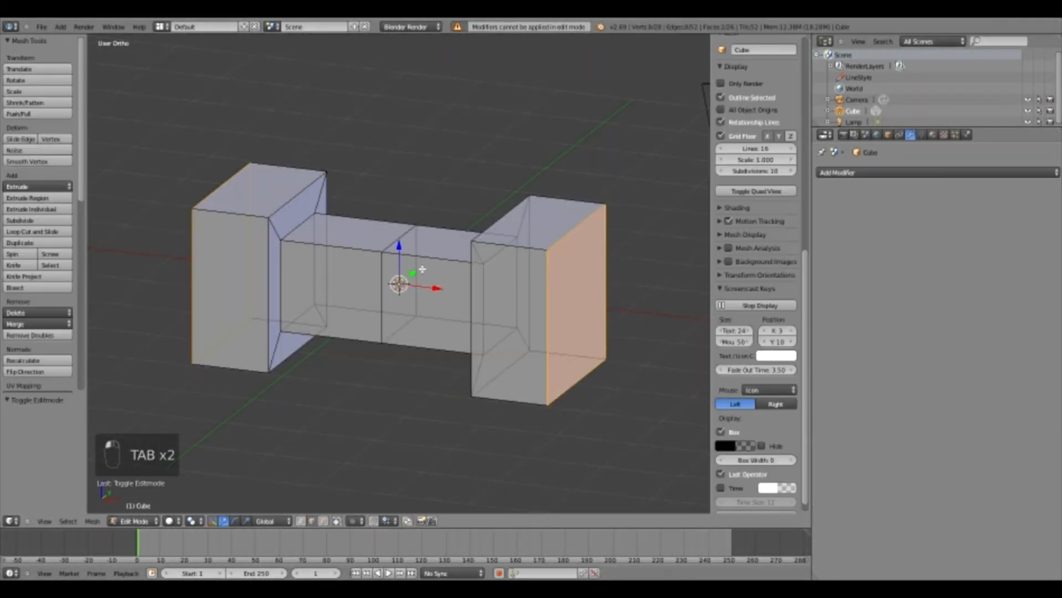
# - Delete the edge loop around the middle of the connecting bar using the Edge Loop option
pyautogui.rightClick(382, 272)
pyautogui.press('x')
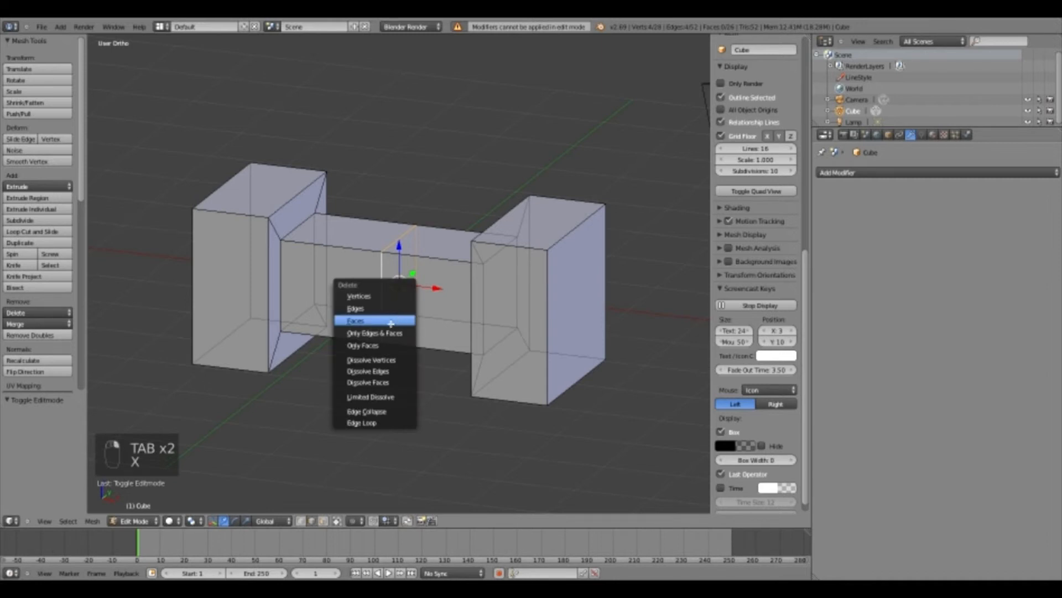
pyautogui.click(380, 421)
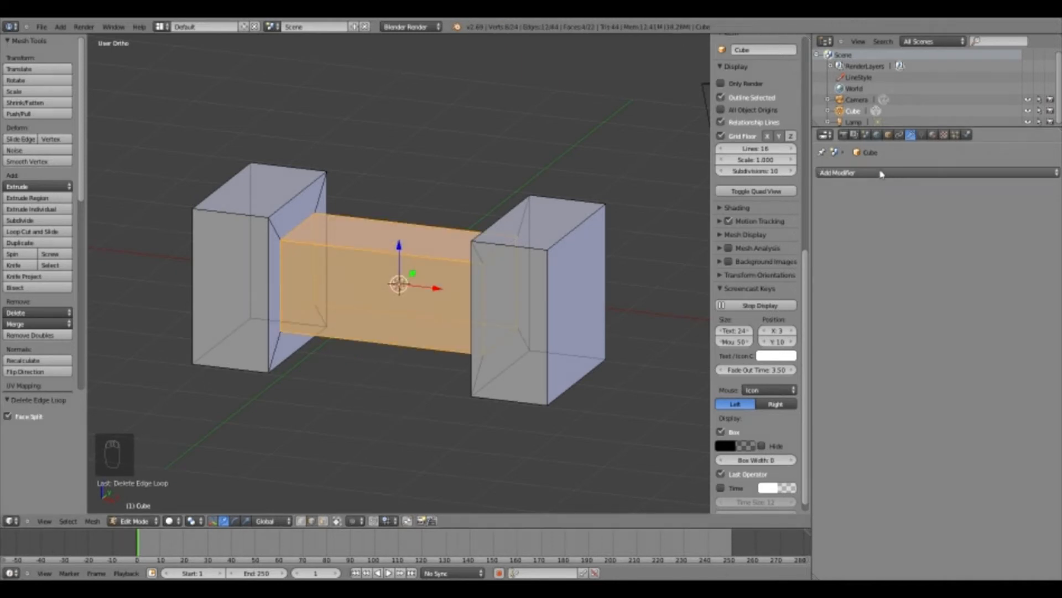
# - Add a Subdivision Surface modifier, check the smoothed shape in Object Mode, and return to Edit Mode
pyautogui.click(907, 173)
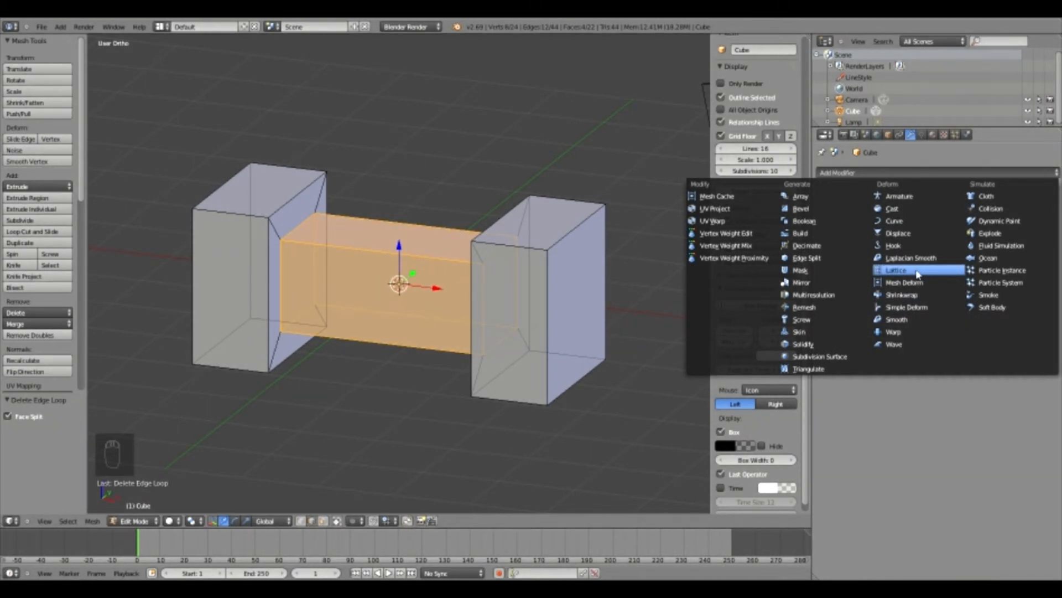
pyautogui.click(821, 359)
pyautogui.press('Tab')
pyautogui.moveTo(321, 266); pyautogui.dragTo(445, 246, button='middle')
pyautogui.press('Tab')
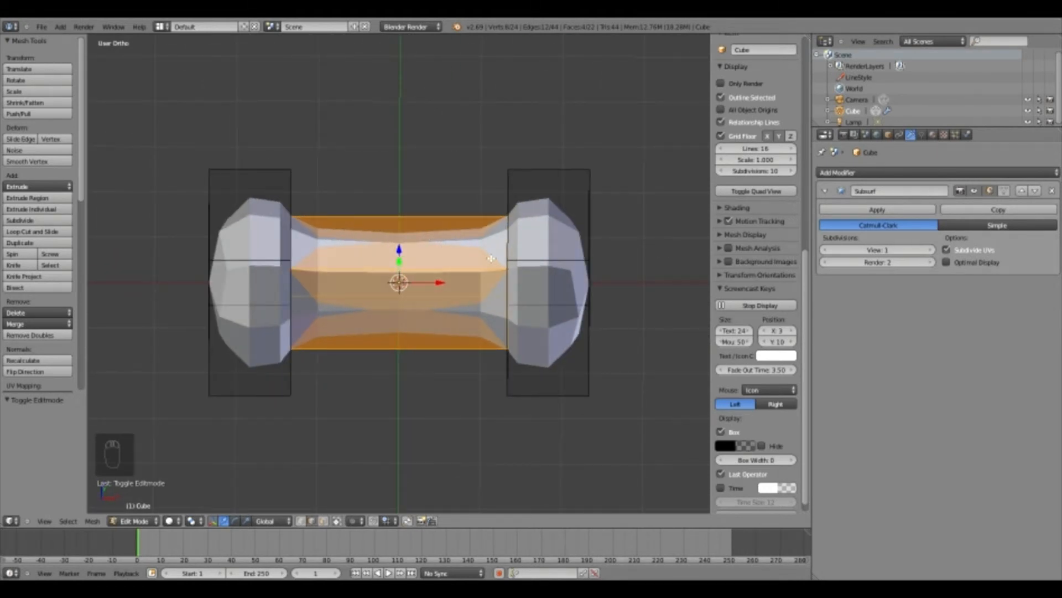
# - Add two loop cuts across the connecting bar and scale them apart along X by about 2.8, close to its ends
pyautogui.hotkey('ctrl', 'r')
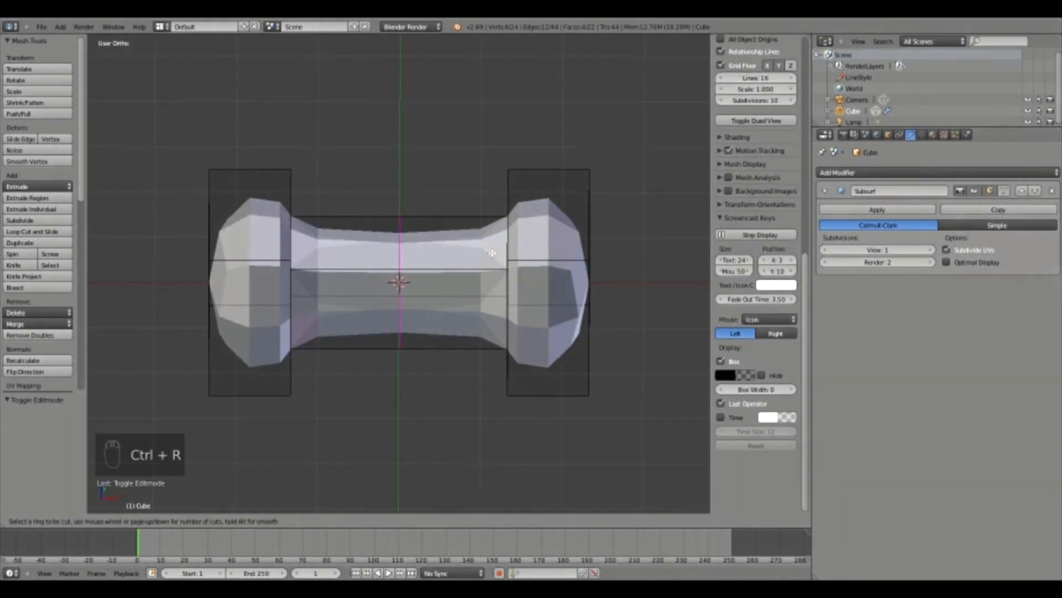
pyautogui.scroll(1, 399, 208)
pyautogui.click(400, 207)
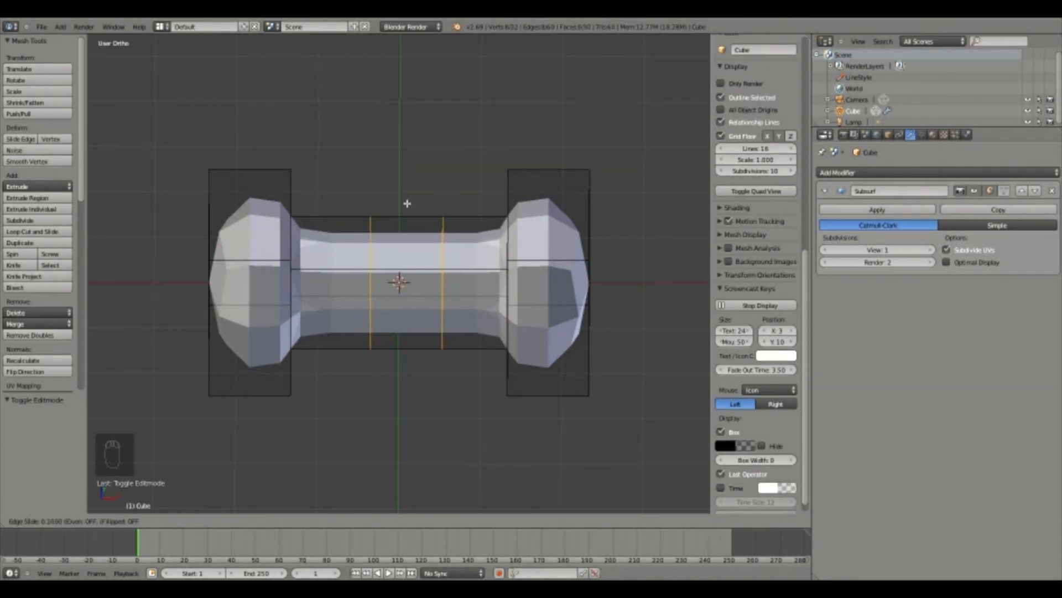
pyautogui.rightClick(408, 201)
pyautogui.press('s')
pyautogui.press('x')
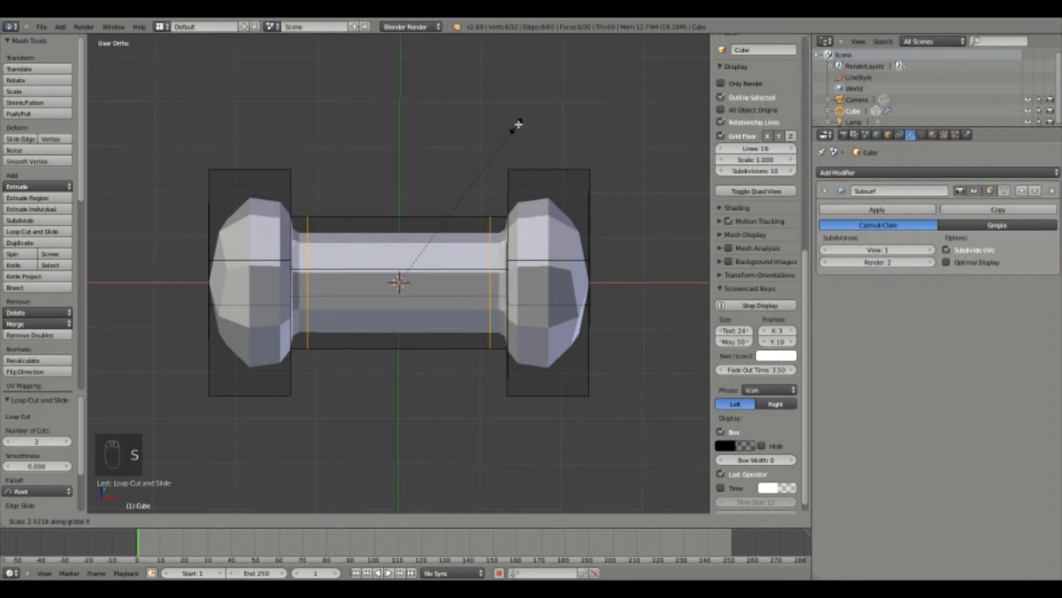
pyautogui.click(534, 113)
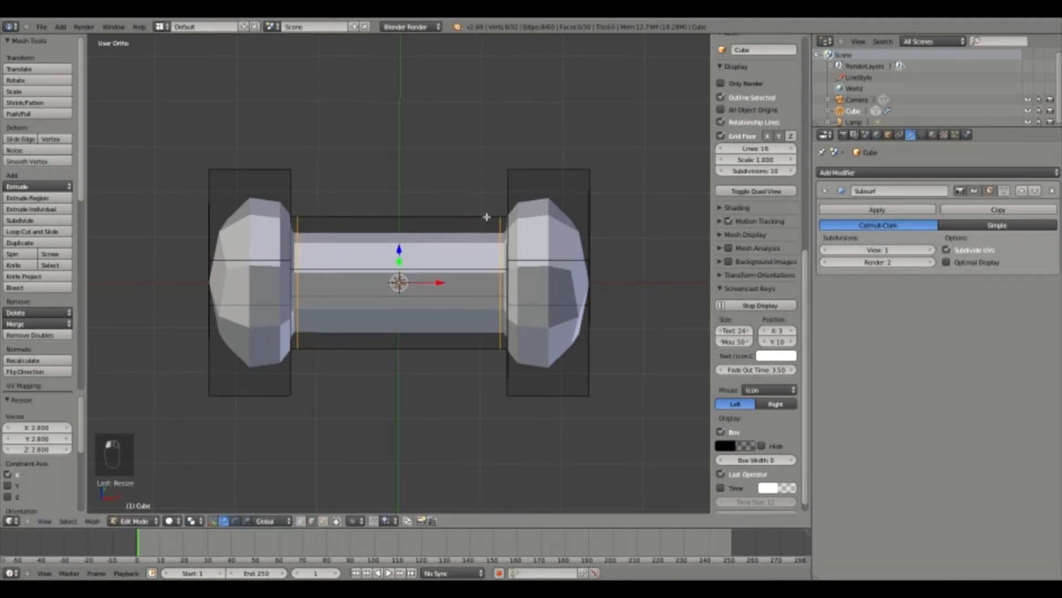
# - Select the face loops along the connecting bar and scale them by about 0.41 on Y and Z, excluding X
pyautogui.keyDown('alt'); pyautogui.rightClick(343, 270); pyautogui.keyUp('alt')
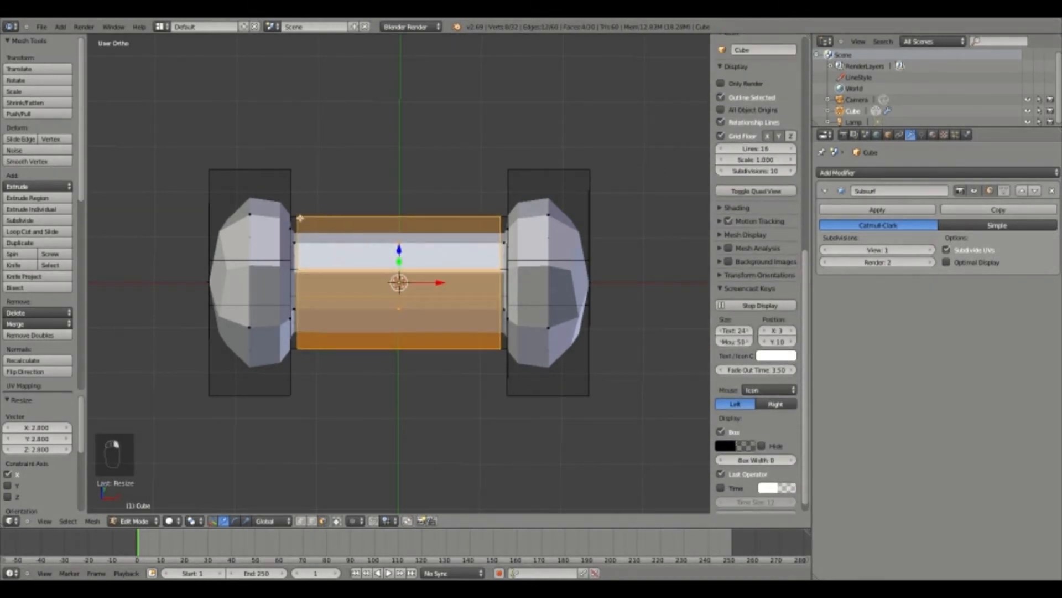
pyautogui.keyDown('alt'); pyautogui.keyDown('shift'); pyautogui.rightClick(294, 213); pyautogui.keyUp('shift'); pyautogui.keyUp('alt')
pyautogui.keyDown('alt'); pyautogui.keyDown('shift'); pyautogui.rightClick(504, 216); pyautogui.keyUp('shift'); pyautogui.keyUp('alt')
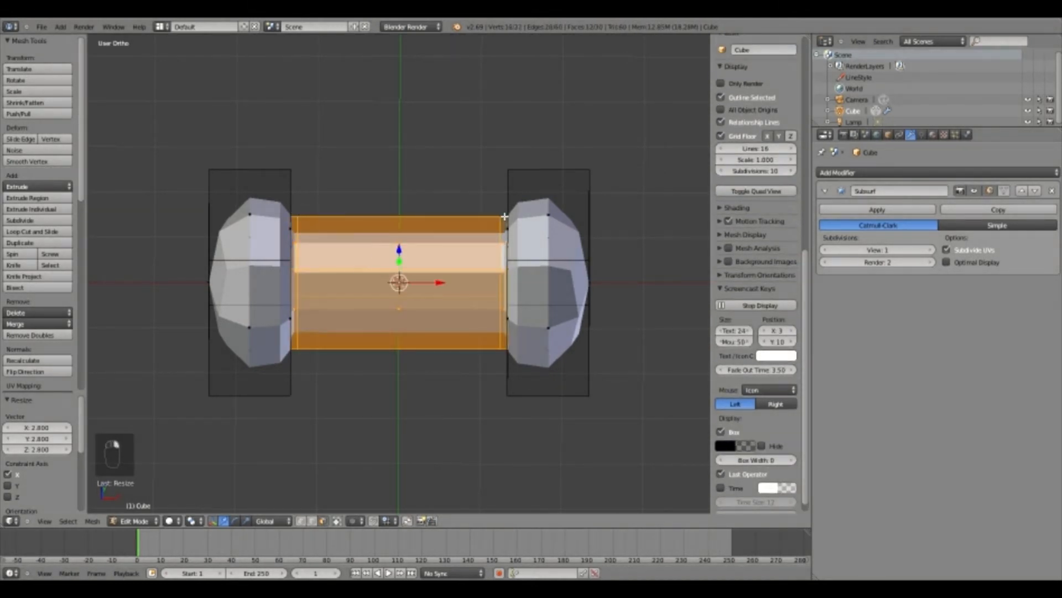
pyautogui.press('s')
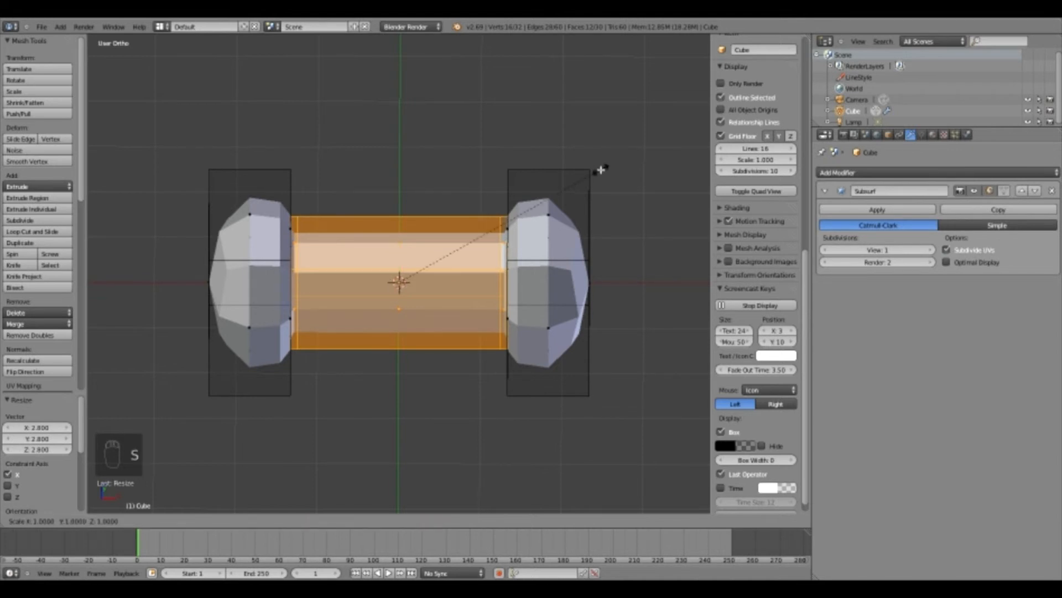
pyautogui.hotkey('shift', 'x')
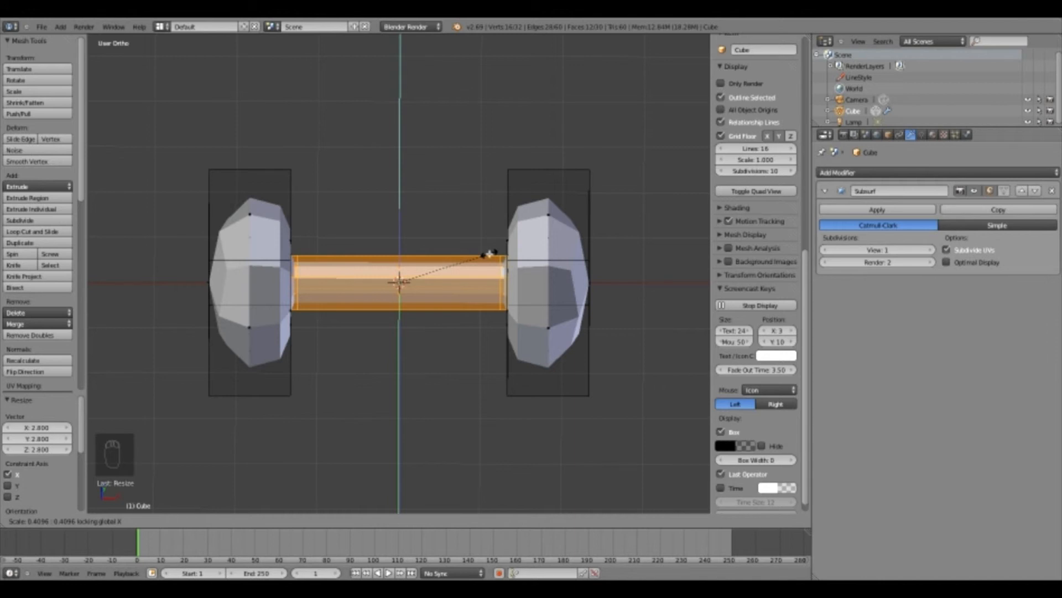
pyautogui.click(491, 253)
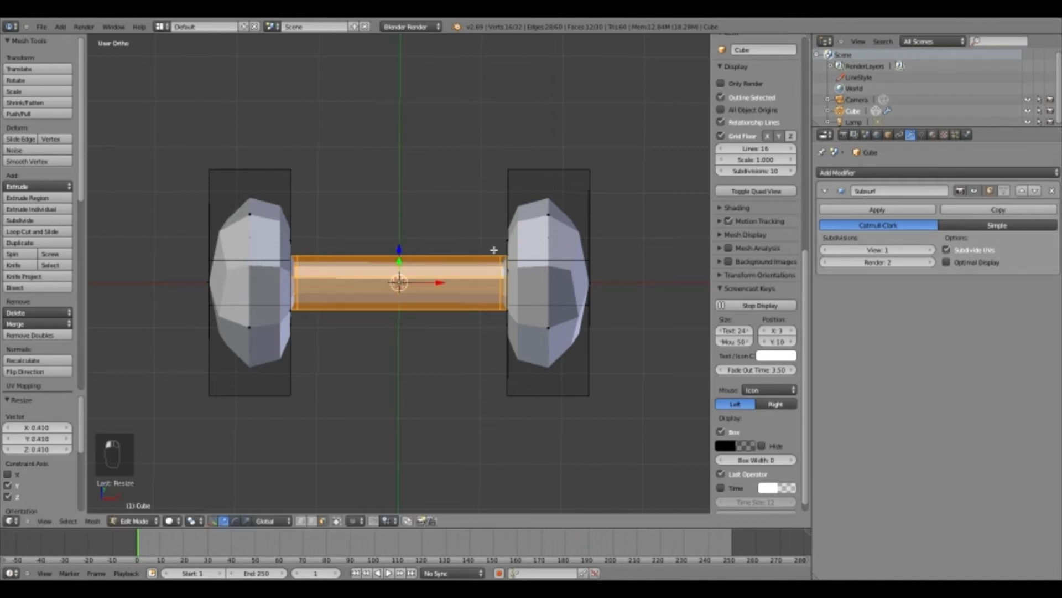
# - Try scaling the connecting bar's faces excluding Z, on all axes, and excluding X
pyautogui.moveTo(494, 242); pyautogui.dragTo(435, 246, button='middle')
pyautogui.press('s')
pyautogui.hotkey('shift', 'z')
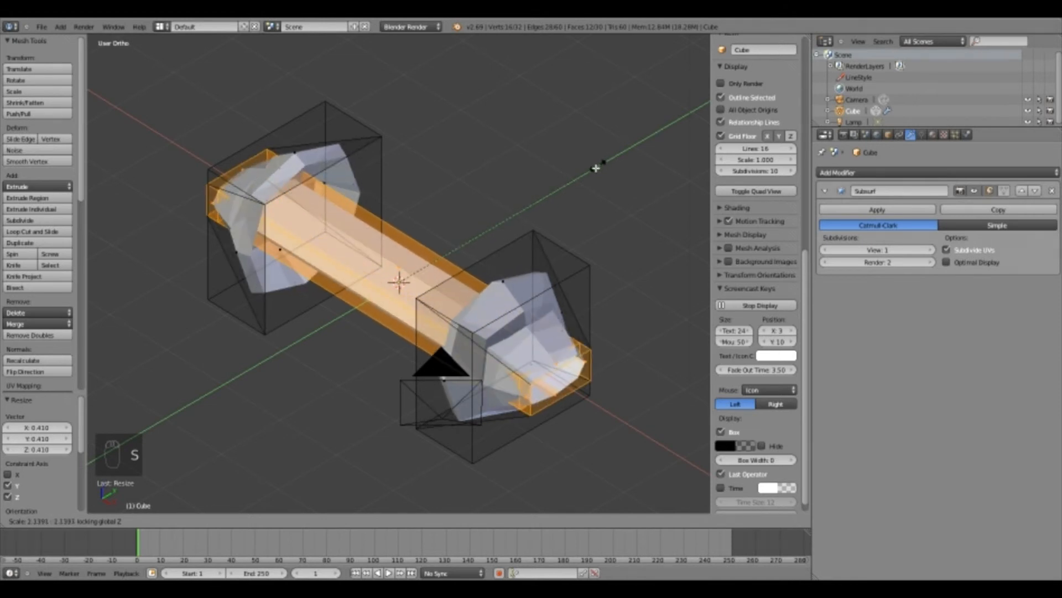
pyautogui.rightClick(480, 270)
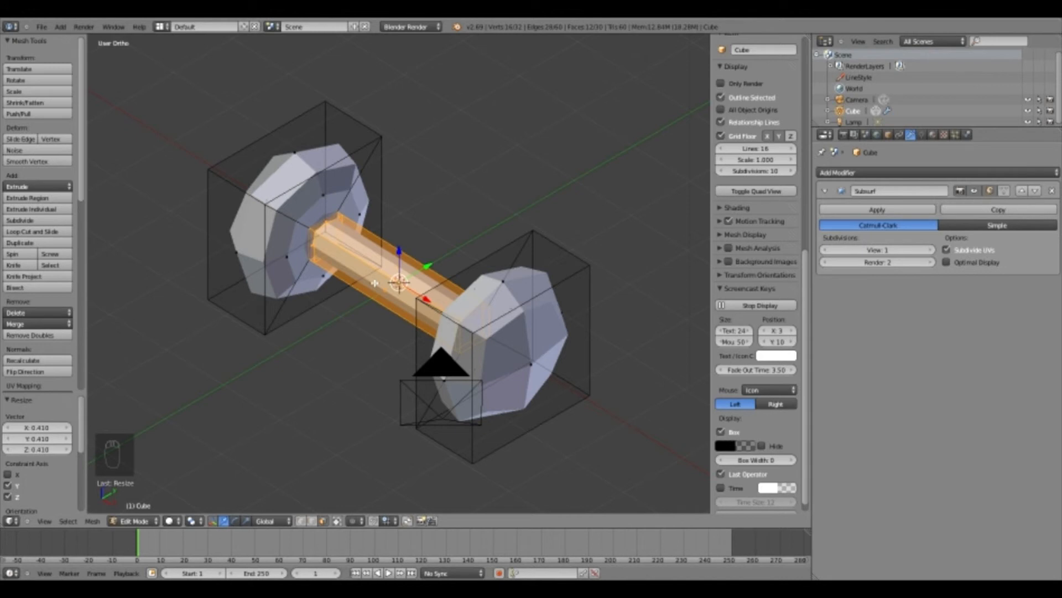
pyautogui.press('s')
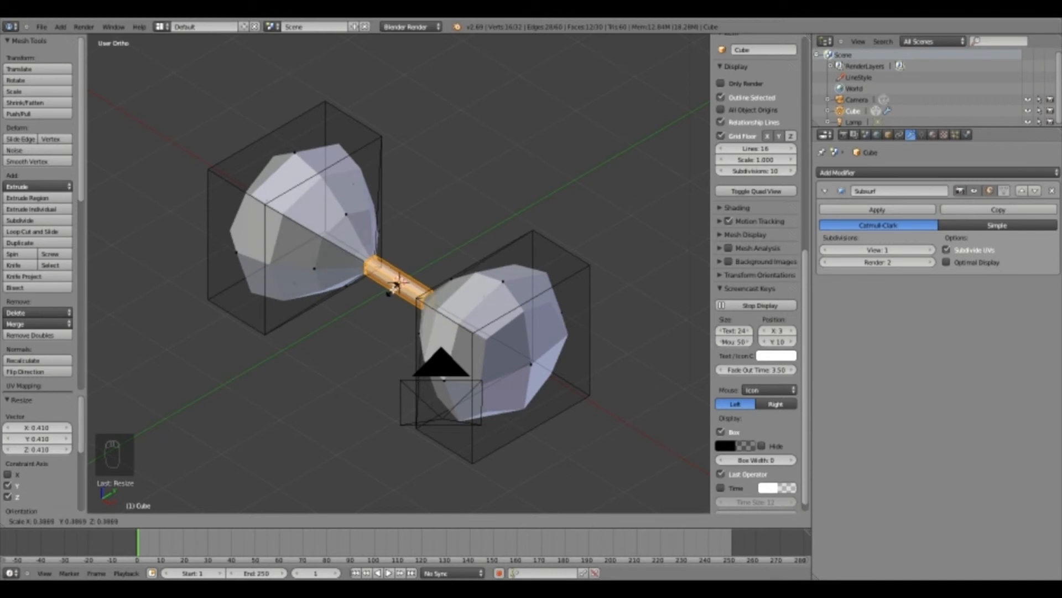
pyautogui.rightClick(391, 285)
pyautogui.press('s')
pyautogui.hotkey('shift', 'x')
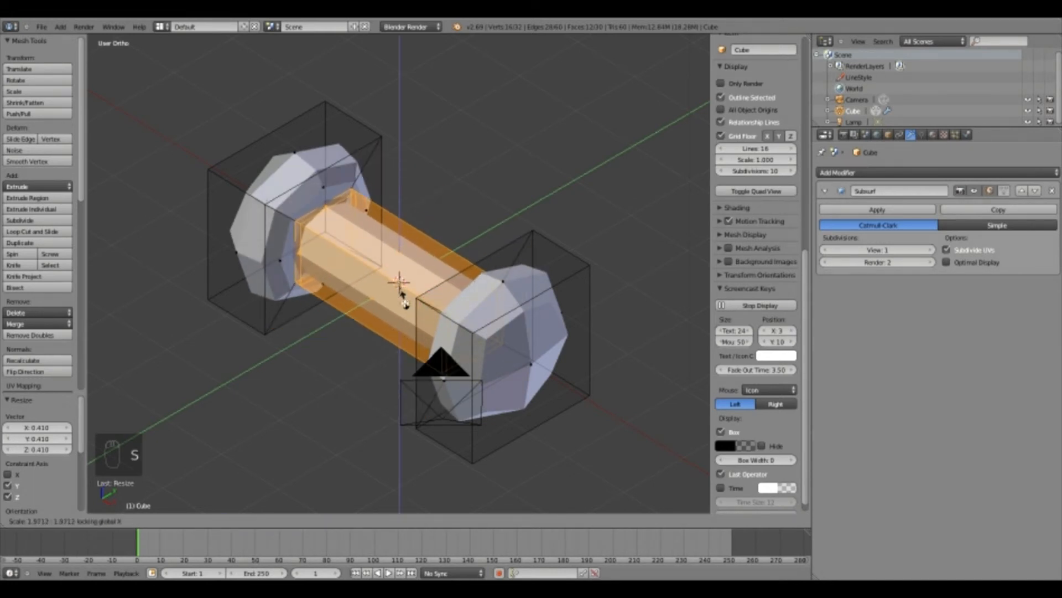
pyautogui.rightClick(405, 301)
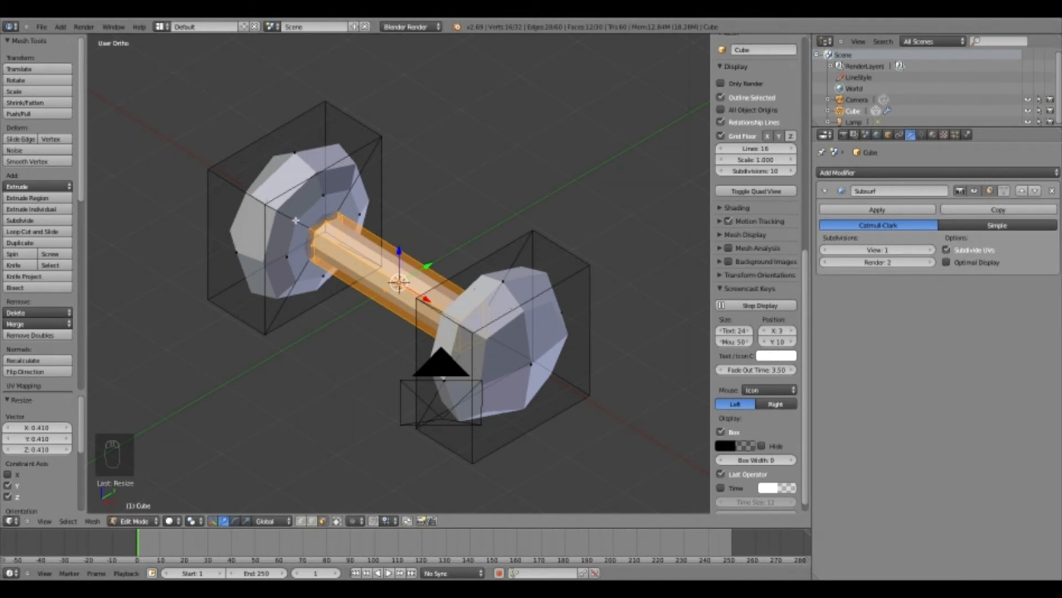
# - Add two loop cuts to one end weight close to its inner rim, one around its sides and one on its inner face
pyautogui.hotkey('ctrl', 'r')
pyautogui.click(285, 216)
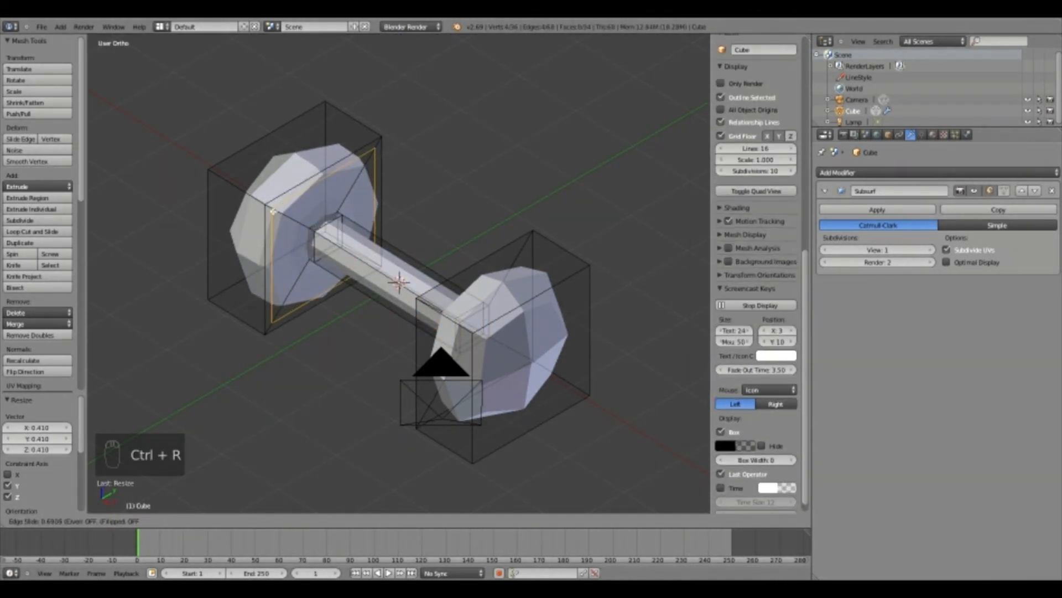
pyautogui.click(270, 209)
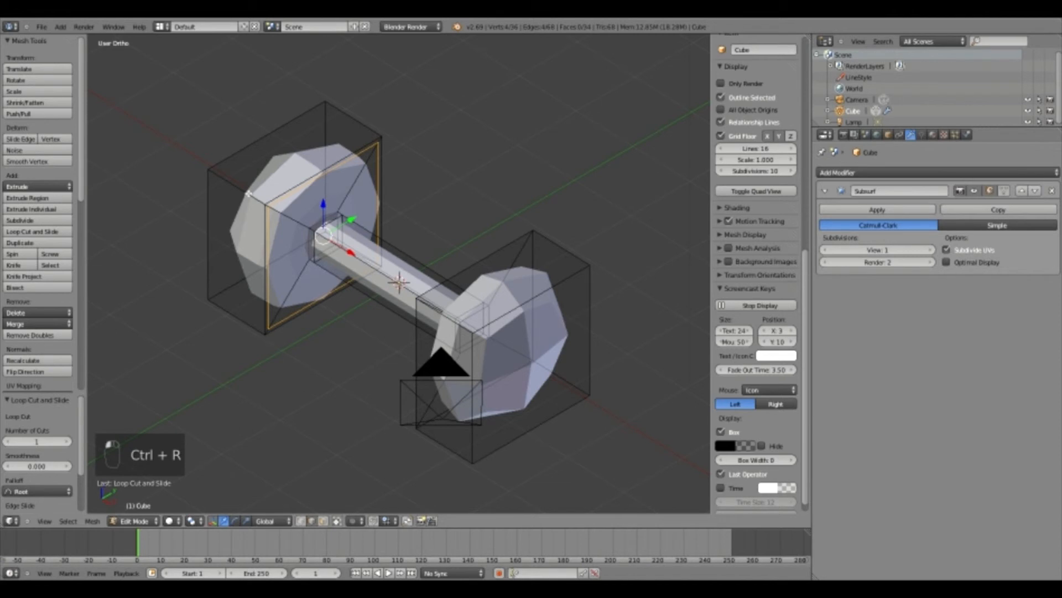
pyautogui.hotkey('ctrl', 'r')
pyautogui.click(260, 216)
pyautogui.click(274, 237)
# - Add a centred loop cut across the middle of the connecting bar
pyautogui.moveTo(277, 239); pyautogui.dragTo(402, 253, button='middle')
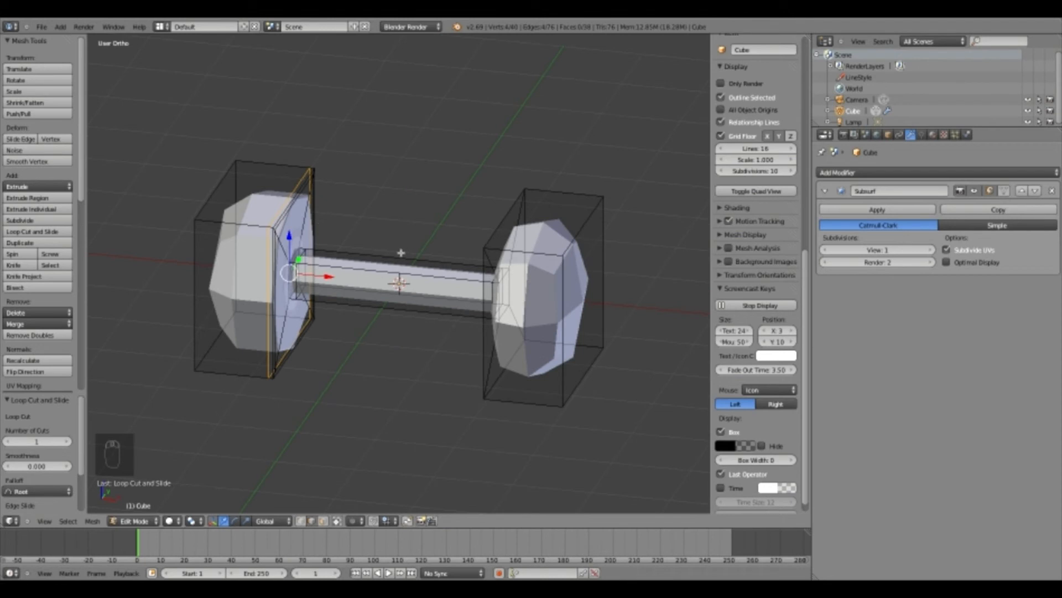
pyautogui.hotkey('ctrl', 'r')
pyautogui.click(399, 283)
pyautogui.click(399, 283)
# - From the front view, select the vertices of the dumbbell half on the positive X side of the middle loop and delete them
pyautogui.press('KP_1')
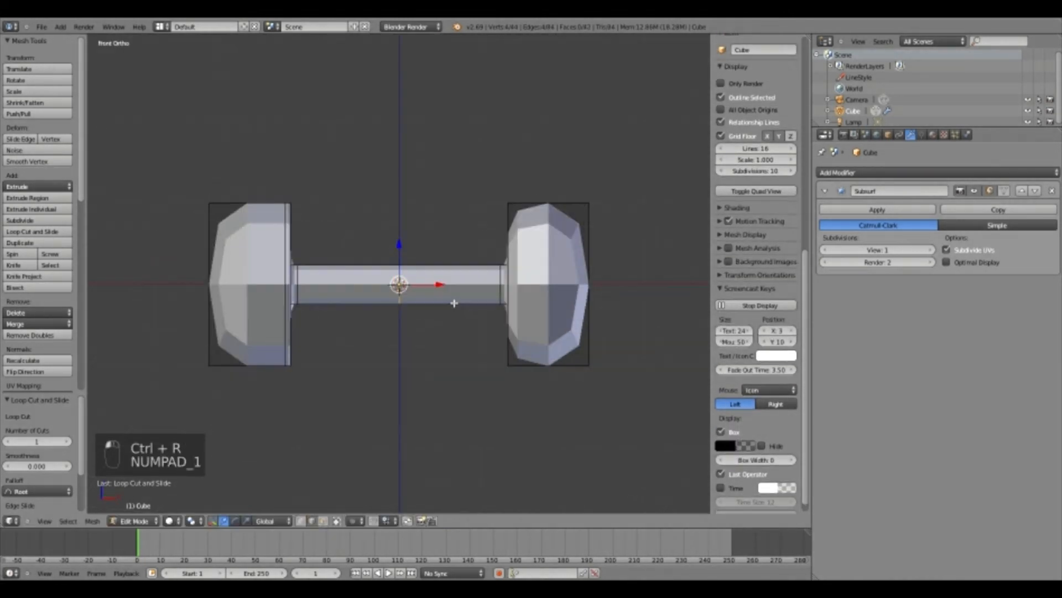
pyautogui.click(300, 521)
pyautogui.press('b')
pyautogui.moveTo(614, 154); pyautogui.dragTo(390, 465)
pyautogui.press('a')
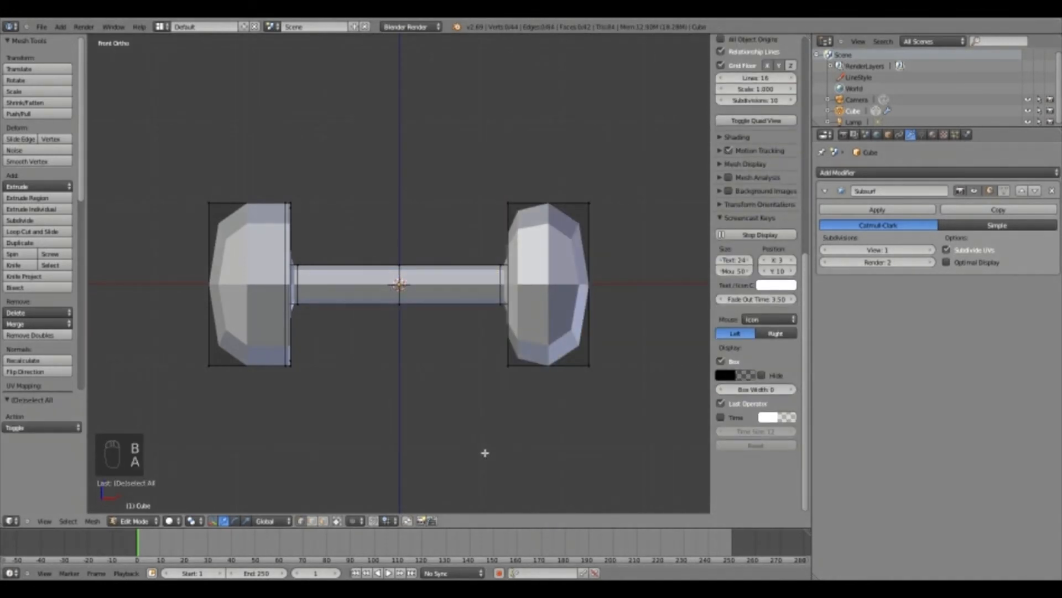
pyautogui.press('a')
pyautogui.press('a')
pyautogui.press('a')
pyautogui.click(622, 147)
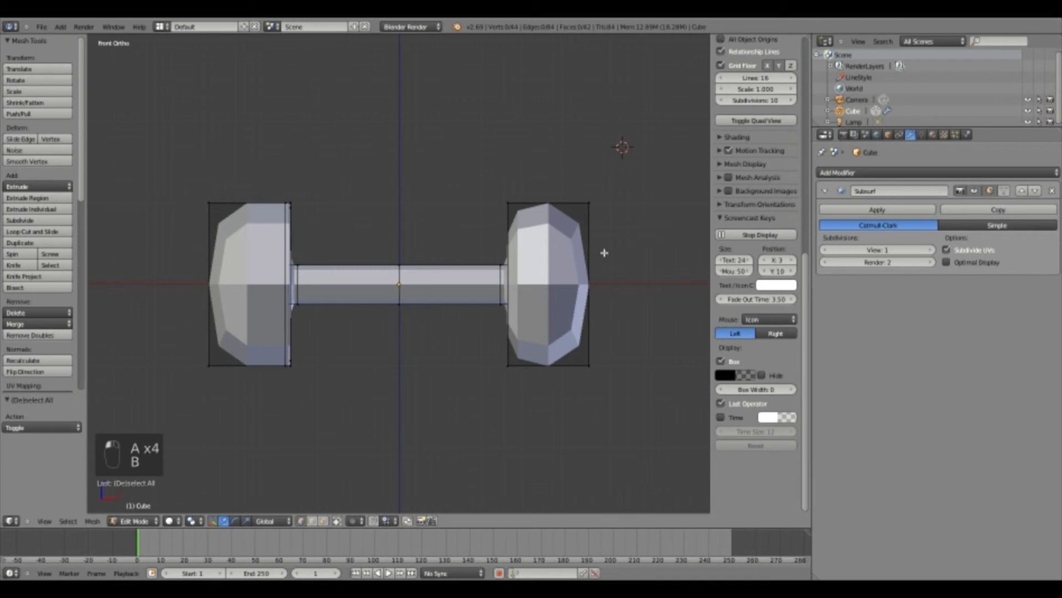
pyautogui.press('b')
pyautogui.moveTo(635, 152); pyautogui.dragTo(463, 422)
pyautogui.press('Delete')
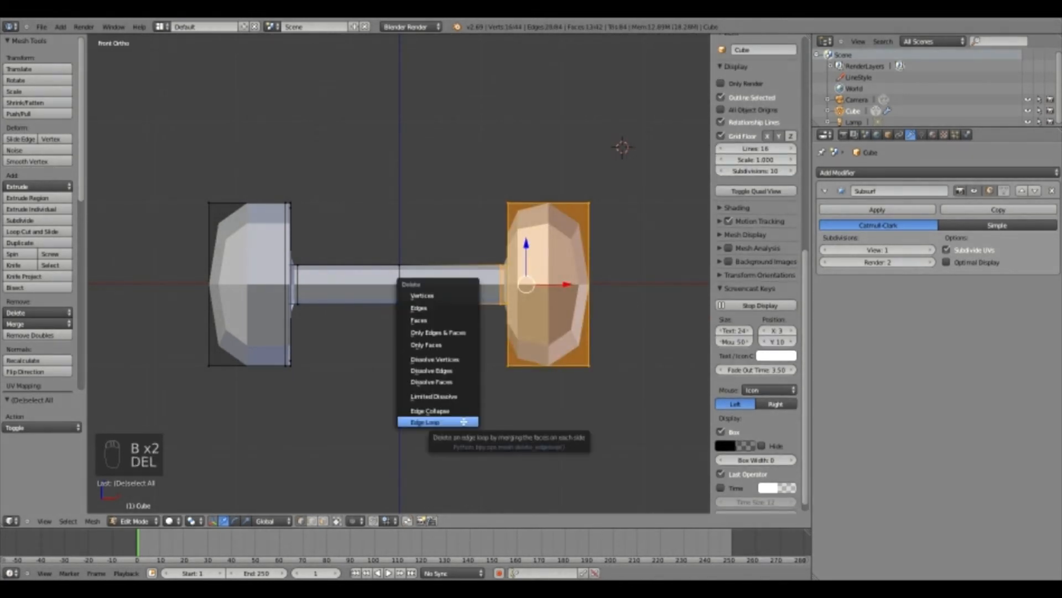
pyautogui.click(420, 295)
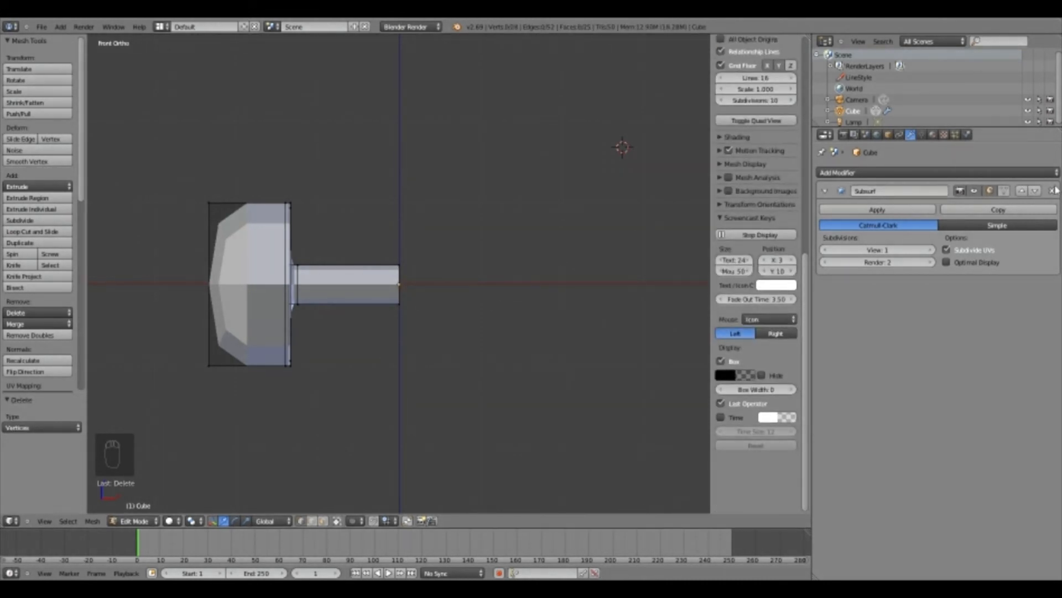
# - Add a Mirror modifier on the X axis to rebuild the deleted half of the dumbbell
pyautogui.click(861, 173)
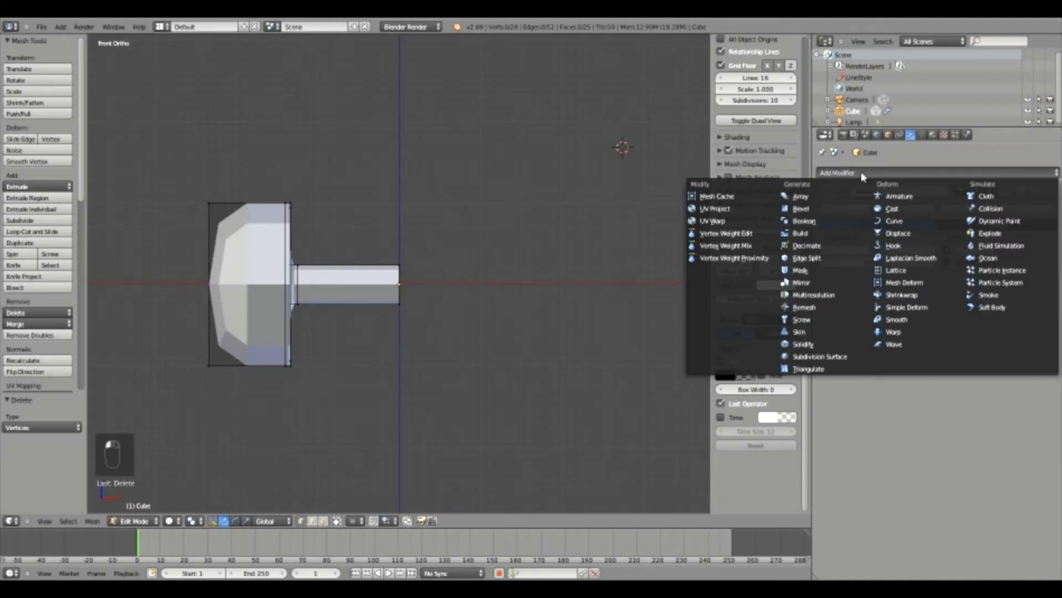
pyautogui.click(801, 283)
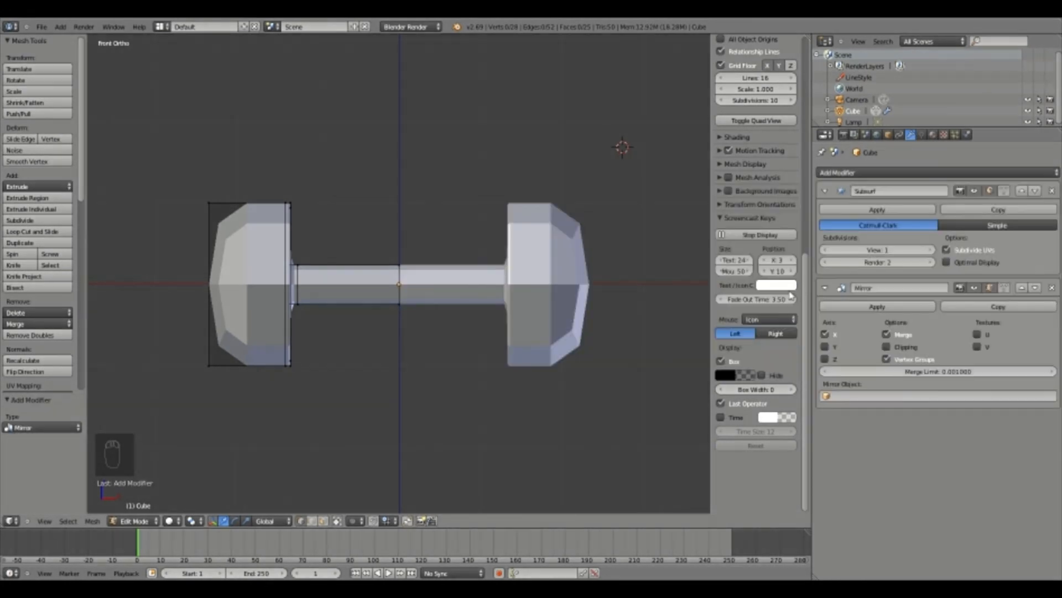
# - Add a loop cut around the sides of the end weight and slide it close to the outer rim
pyautogui.moveTo(451, 310); pyautogui.dragTo(415, 359, button='middle')
pyautogui.hotkey('ctrl', 'r')
pyautogui.click(246, 214)
pyautogui.click(226, 214)
pyautogui.moveTo(232, 218); pyautogui.dragTo(546, 281, button='middle')
pyautogui.moveTo(276, 316); pyautogui.dragTo(365, 324, button='middle')
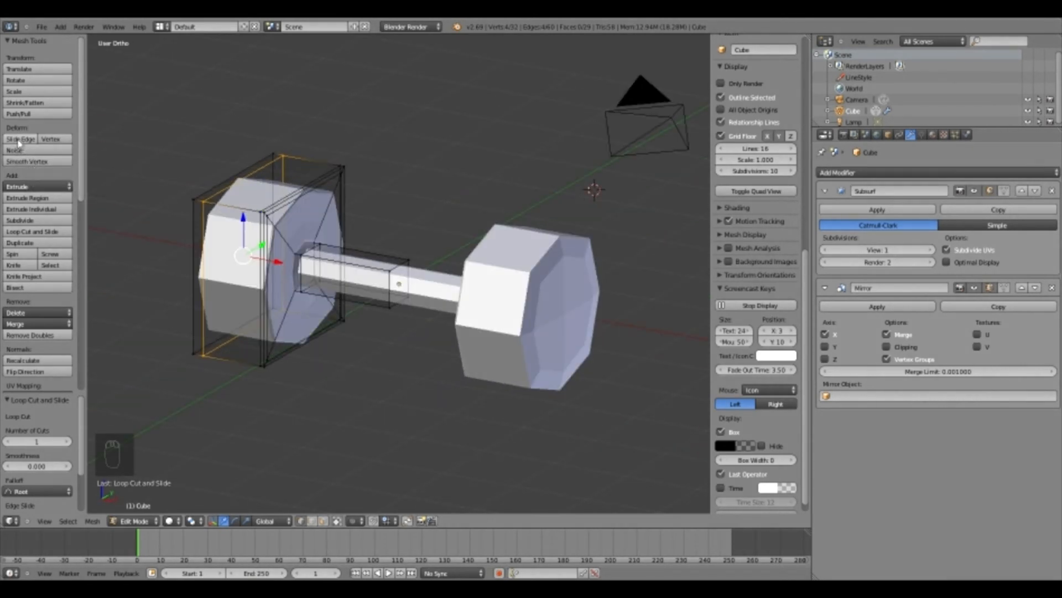
# - Switch to Object Mode and apply smooth shading to the dumbbell
pyautogui.click(25, 161)
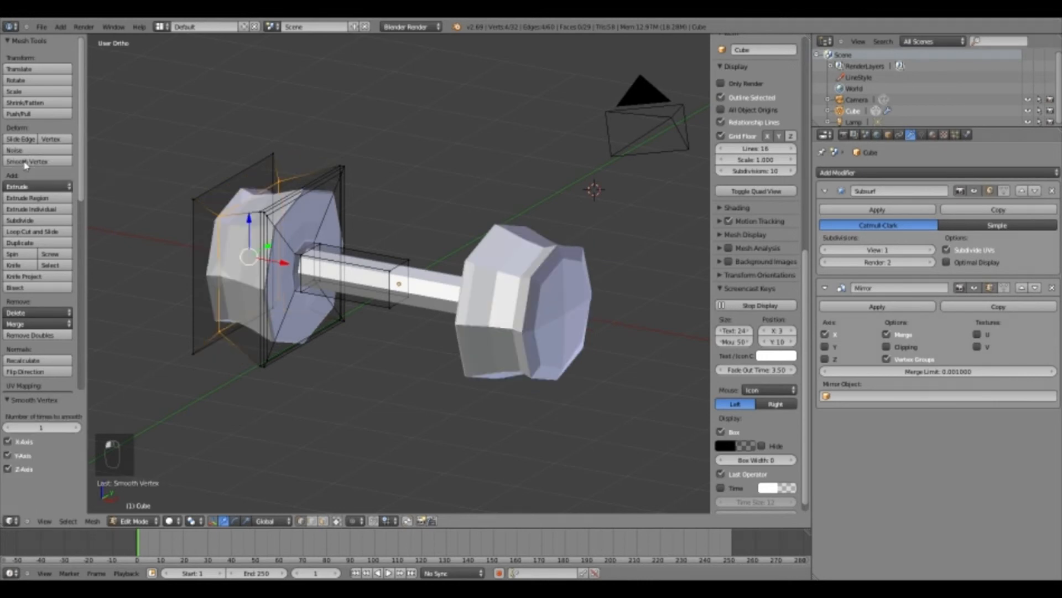
pyautogui.hotkey('ctrl', 'z')
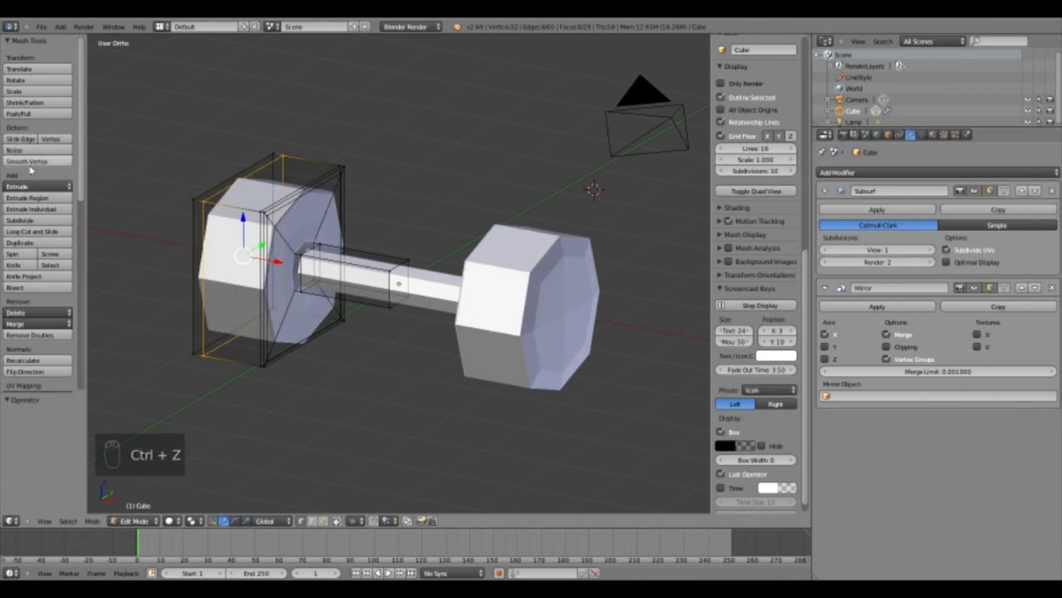
pyautogui.press('Tab')
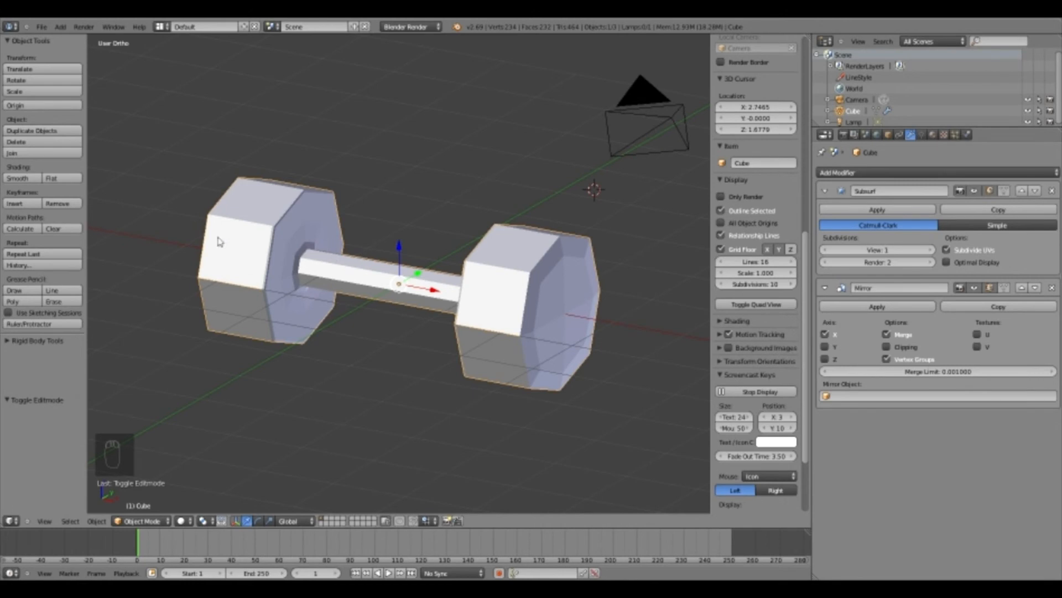
pyautogui.click(18, 178)
pyautogui.moveTo(394, 342)
pyautogui.mouseDown(button='middle')
pyautogui.moveTo(358, 352)
pyautogui.moveTo(344, 311)
pyautogui.moveTo(365, 329)
pyautogui.moveTo(421, 315)
pyautogui.moveTo(487, 332)
pyautogui.moveTo(472, 304)
pyautogui.moveTo(506, 301)
pyautogui.moveTo(370, 256)
pyautogui.moveTo(374, 270)
pyautogui.moveTo(361, 268)
pyautogui.mouseUp(button='middle')
pyautogui.scroll(2, 366, 260)
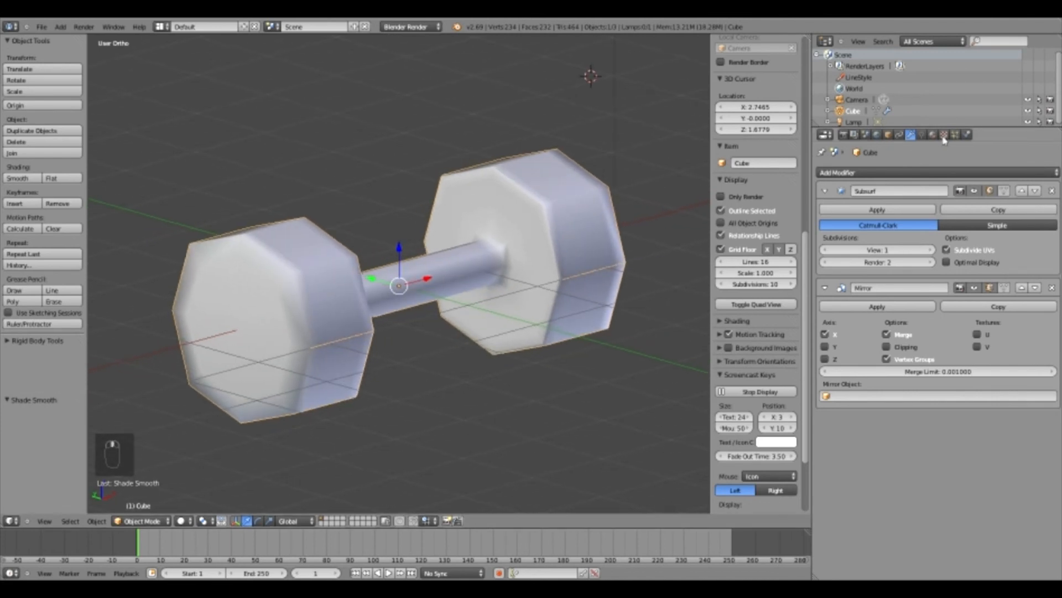
# - Set the Subdivision Surface modifier's viewport subdivisions to 3 and inspect the dumbbell from another angle
pyautogui.click(930, 250)
pyautogui.click(931, 251)
pyautogui.moveTo(534, 254); pyautogui.dragTo(345, 253, button='middle')
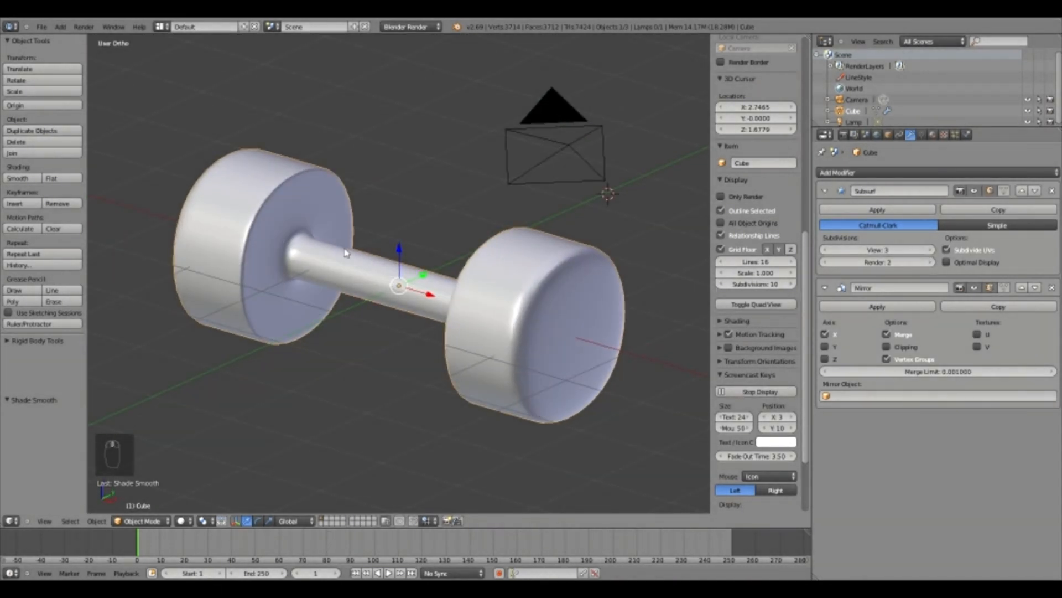